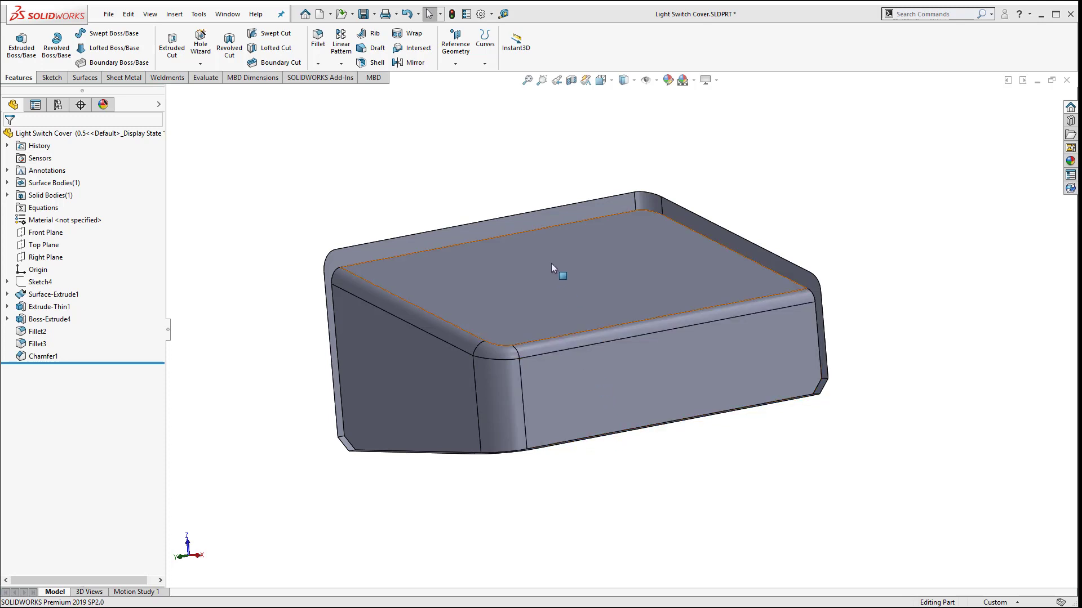
Display Sketch4's 1.28 × 2.60 rectangle over the wall-plate photo, rolling the part back to just after Sketch4.
{"action": "middle_click_drag", "start_coordinate": [550, 281], "coordinate": [567, 437]}
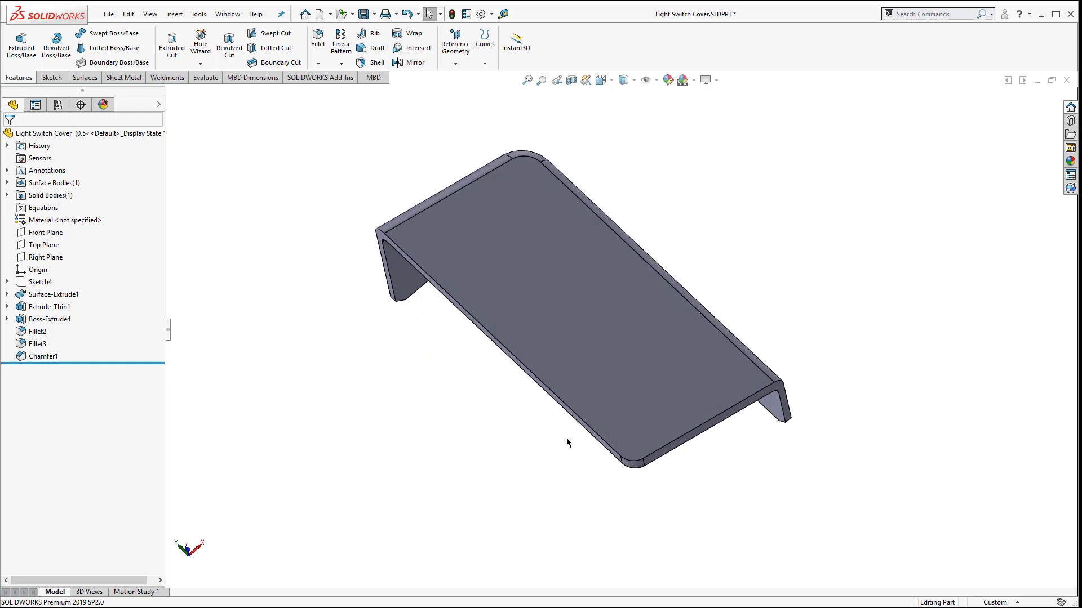
{"action": "right_click", "coordinate": [34, 282]}
{"action": "left_click", "coordinate": [38, 262]}
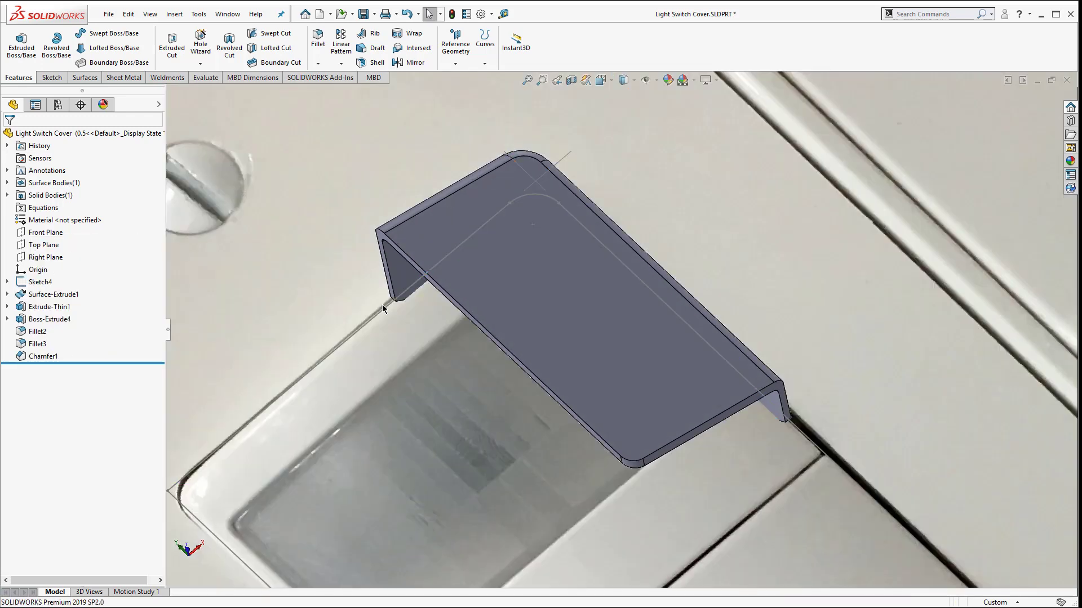
{"action": "scroll", "coordinate": [382, 304], "scroll_direction": "up", "scroll_amount": 8}
{"action": "middle_click_drag", "start_coordinate": [445, 321], "coordinate": [542, 350]}
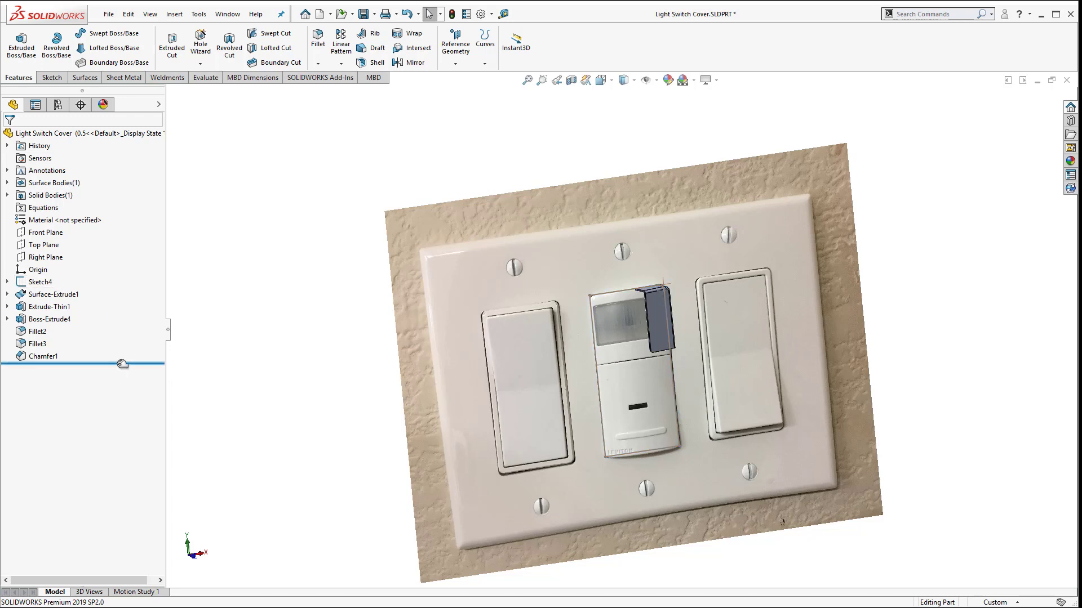
{"action": "mouse_move", "coordinate": [123, 367]}
{"action": "left_mouse_down"}
{"action": "mouse_move", "coordinate": [98, 328]}
{"action": "mouse_move", "coordinate": [97, 288]}
{"action": "left_mouse_up"}
{"action": "right_click", "coordinate": [31, 283]}
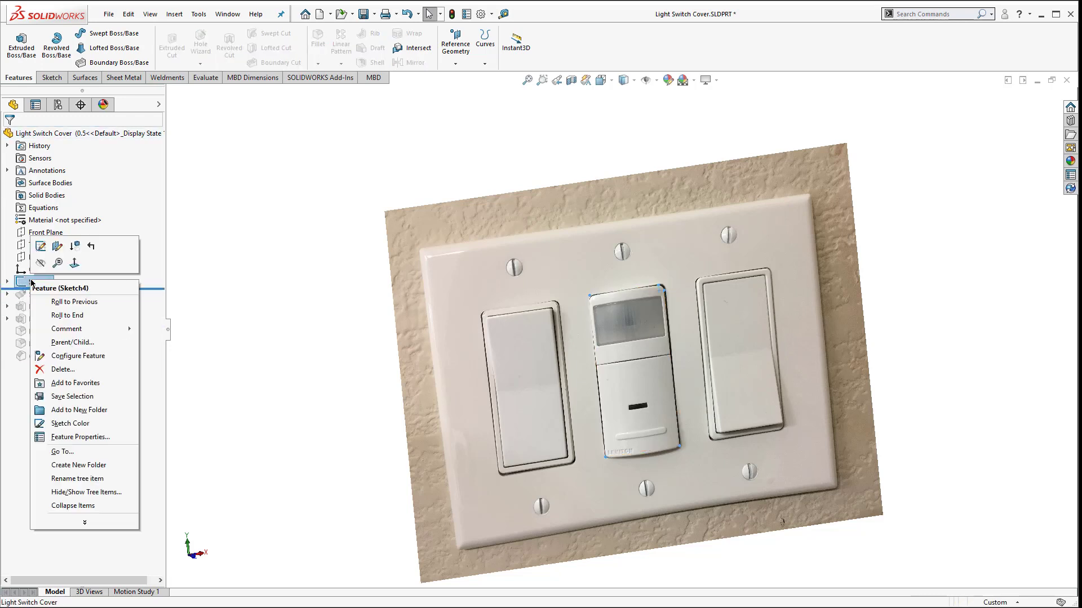
{"action": "left_click", "coordinate": [42, 249]}
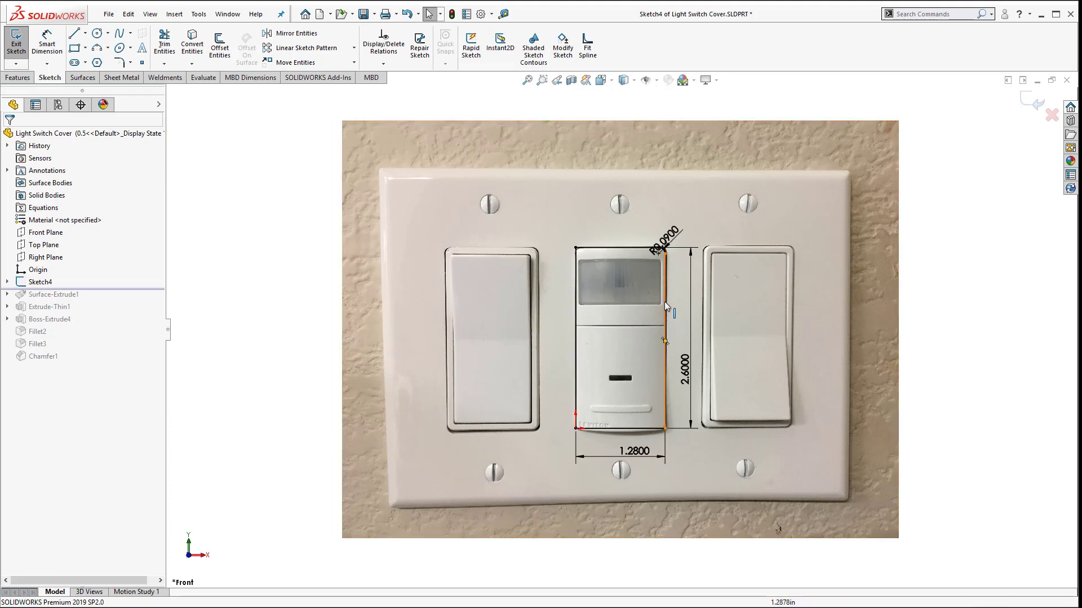
{"action": "scroll", "coordinate": [665, 248], "scroll_direction": "down", "scroll_amount": 5}
{"action": "scroll", "coordinate": [650, 285], "scroll_direction": "down", "scroll_amount": 2}
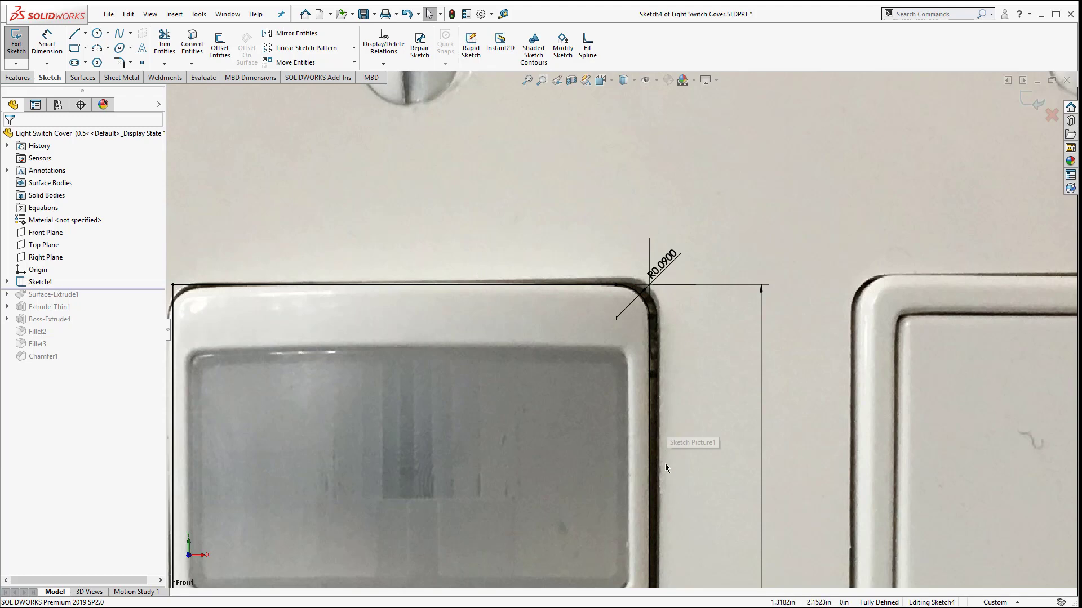
{"action": "scroll", "coordinate": [641, 450], "scroll_direction": "up", "scroll_amount": 3}
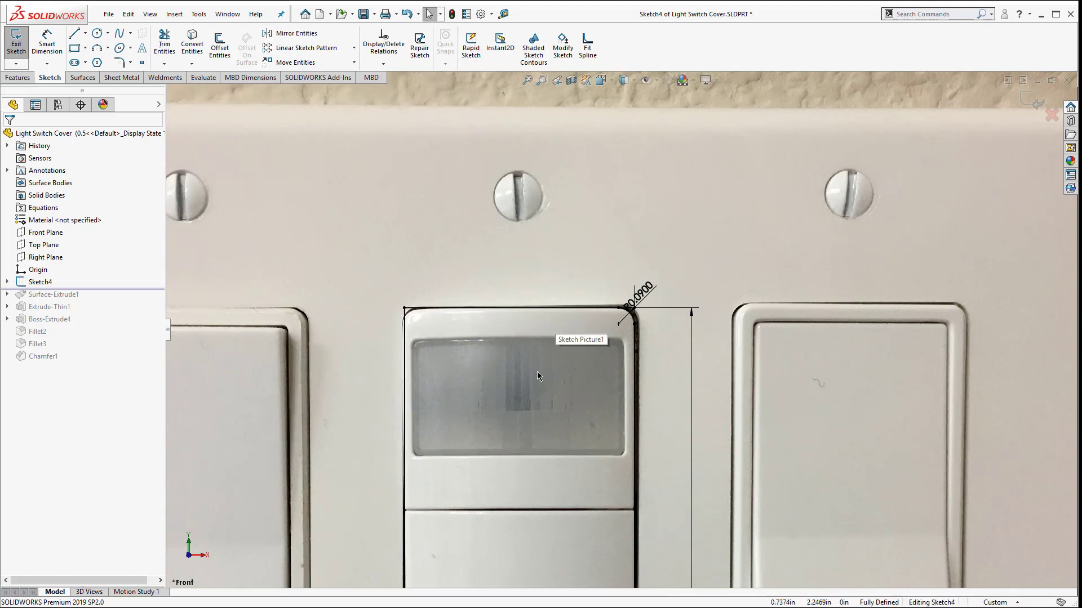
{"action": "scroll", "coordinate": [536, 354], "scroll_direction": "up", "scroll_amount": 5}
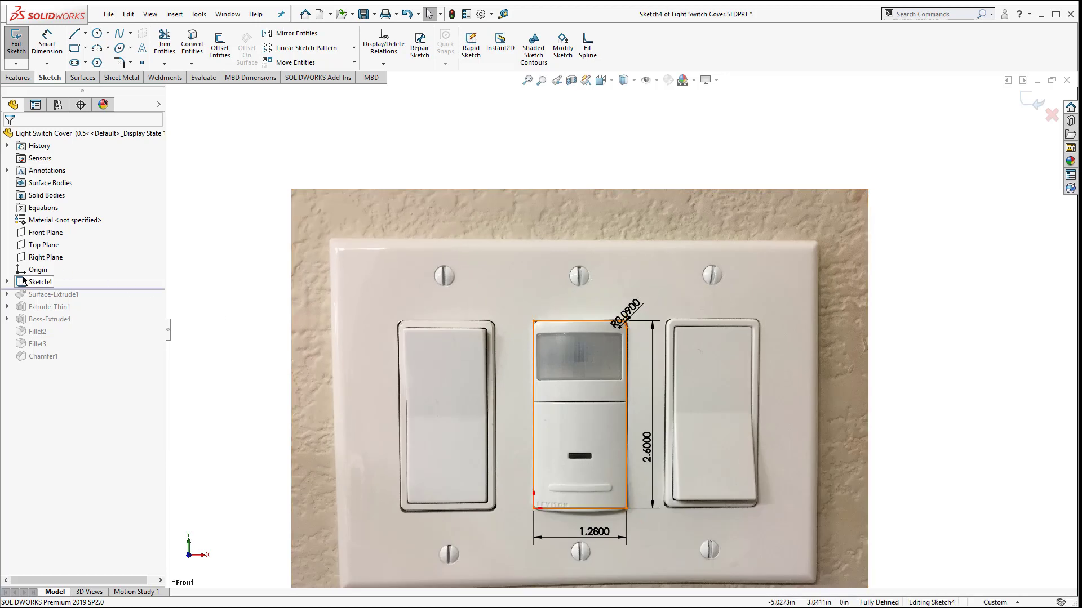
{"action": "left_click", "coordinate": [23, 283]}
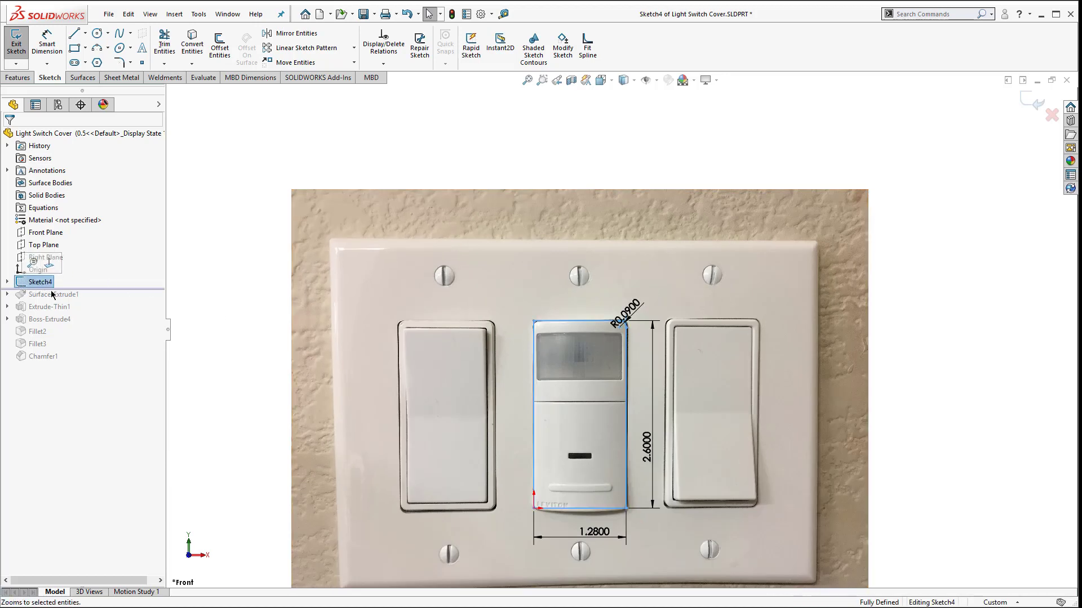
{"action": "left_click", "coordinate": [1033, 101]}
Roll forward to include Surface-Extrude1 and hide Sketch4's wall-plate photo.
{"action": "left_click_drag", "start_coordinate": [94, 287], "coordinate": [92, 300]}
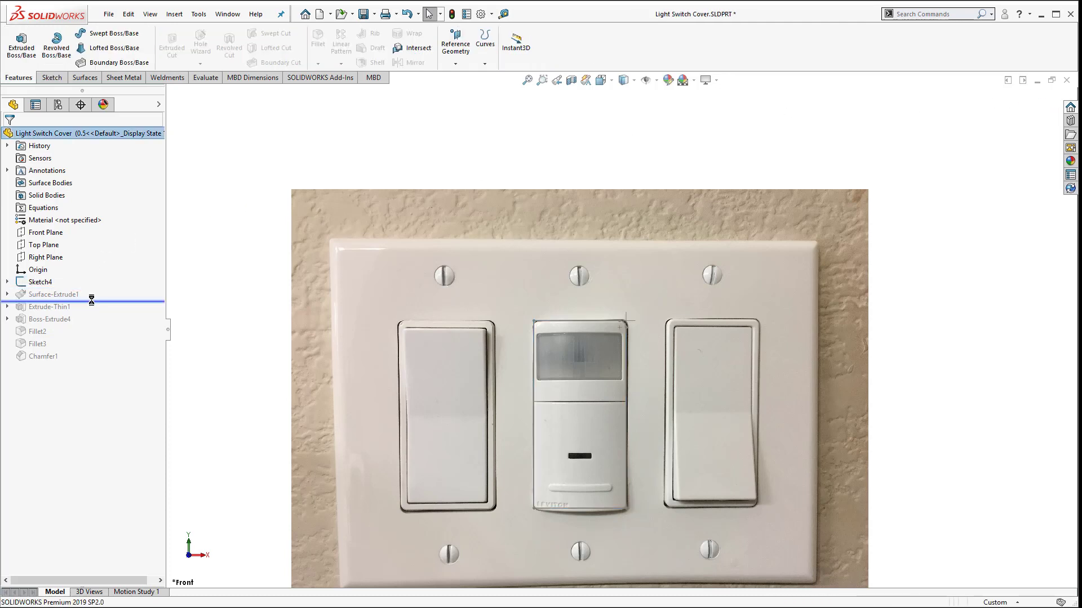
{"action": "left_click", "coordinate": [39, 297]}
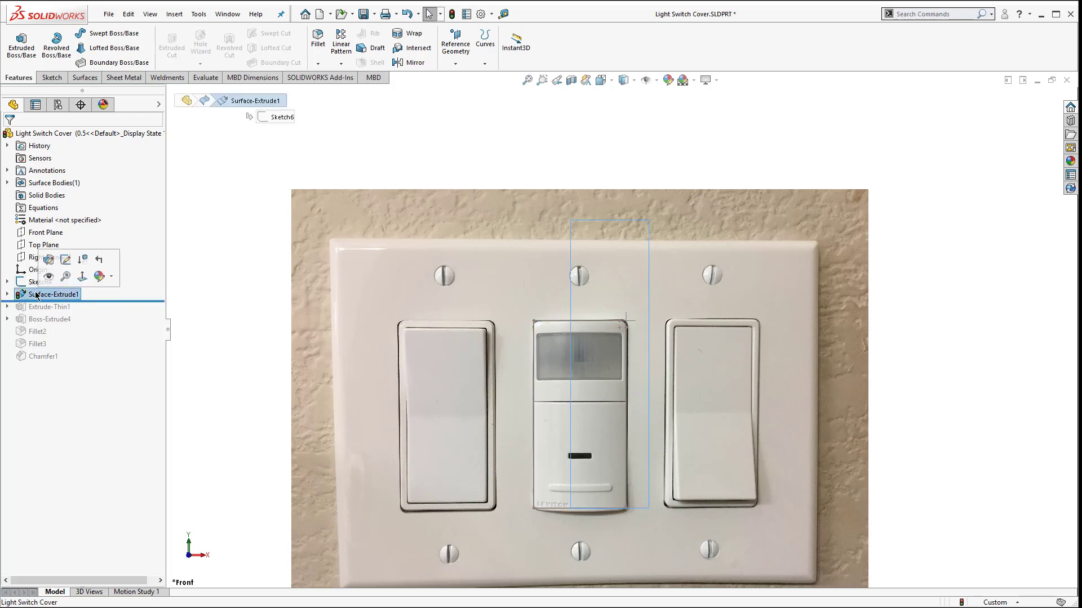
{"action": "left_click", "coordinate": [35, 281]}
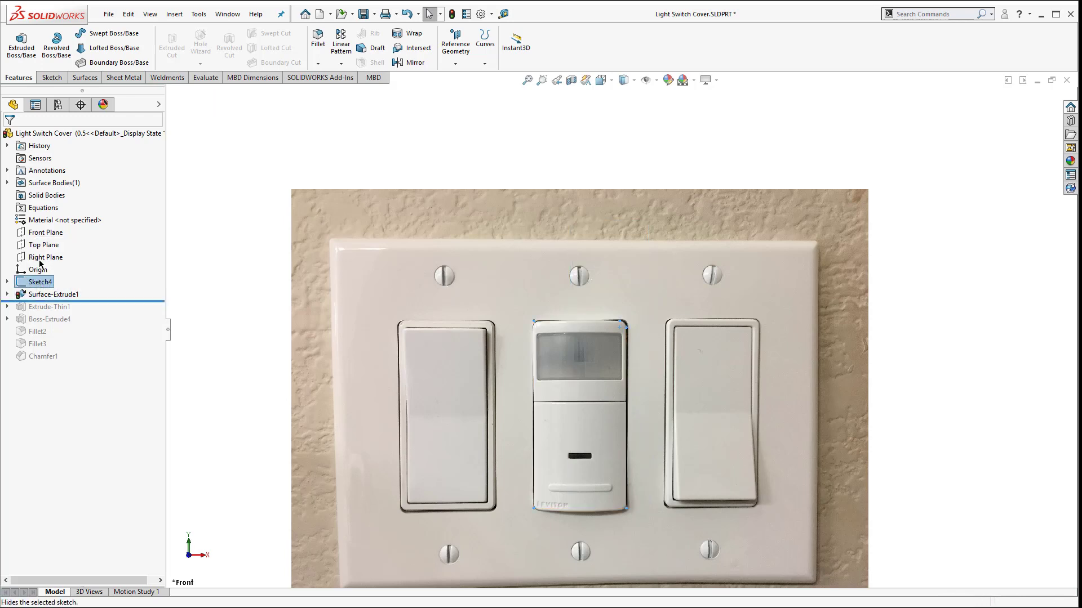
{"action": "left_click", "coordinate": [40, 264]}
{"action": "left_click", "coordinate": [7, 282]}
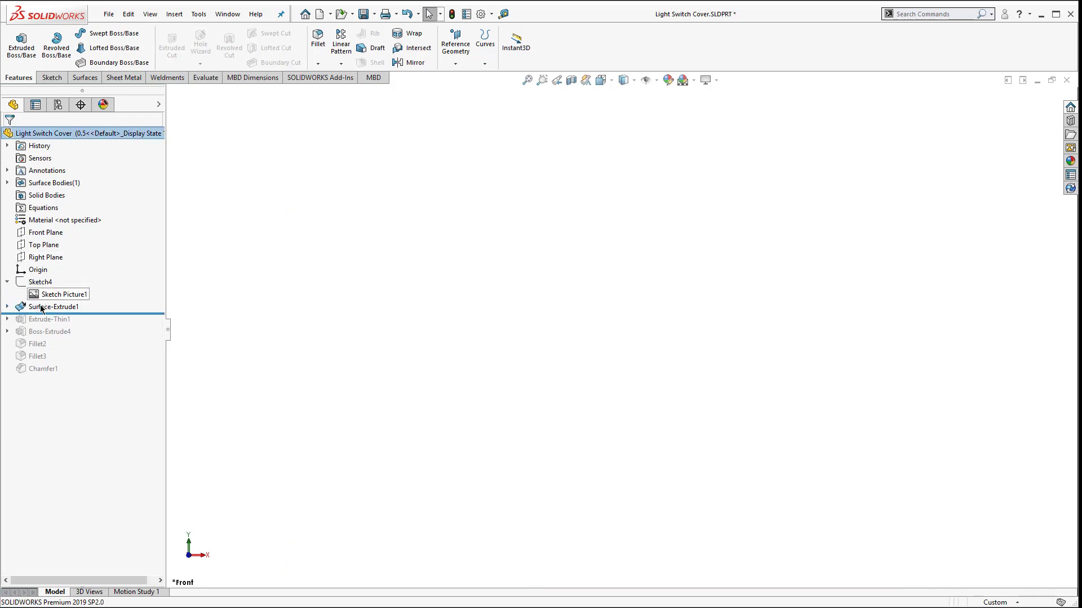
Highlight Sketch6 under Surface-Extrude1 together with Sketch4's outline, orbiting to view both sketches in 3D.
{"action": "left_click", "coordinate": [8, 306]}
{"action": "left_click", "coordinate": [53, 319]}
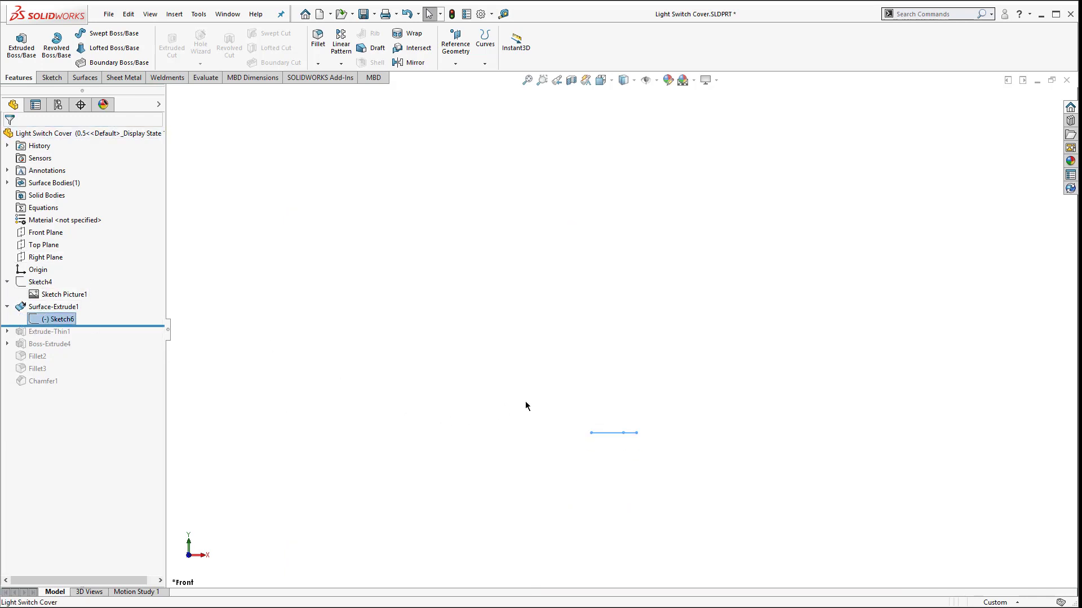
{"action": "mouse_move", "coordinate": [538, 400]}
{"action": "middle_mouse_down"}
{"action": "mouse_move", "coordinate": [514, 246]}
{"action": "mouse_move", "coordinate": [606, 388]}
{"action": "mouse_move", "coordinate": [535, 292]}
{"action": "mouse_move", "coordinate": [549, 343]}
{"action": "middle_mouse_up"}
{"action": "scroll", "coordinate": [608, 417], "scroll_direction": "down", "scroll_amount": 4}
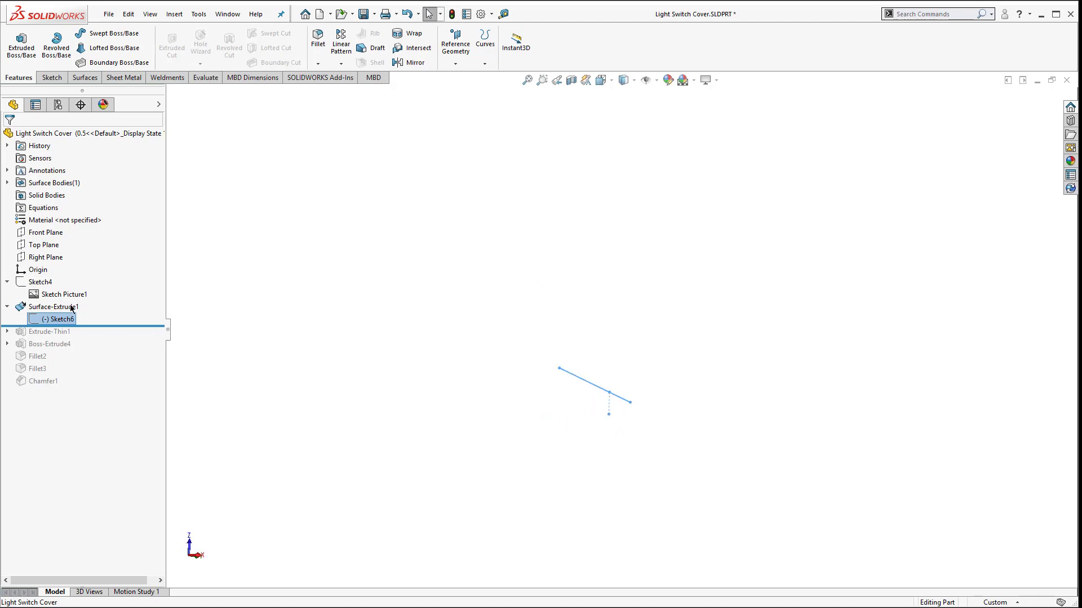
{"action": "left_click", "coordinate": [39, 282]}
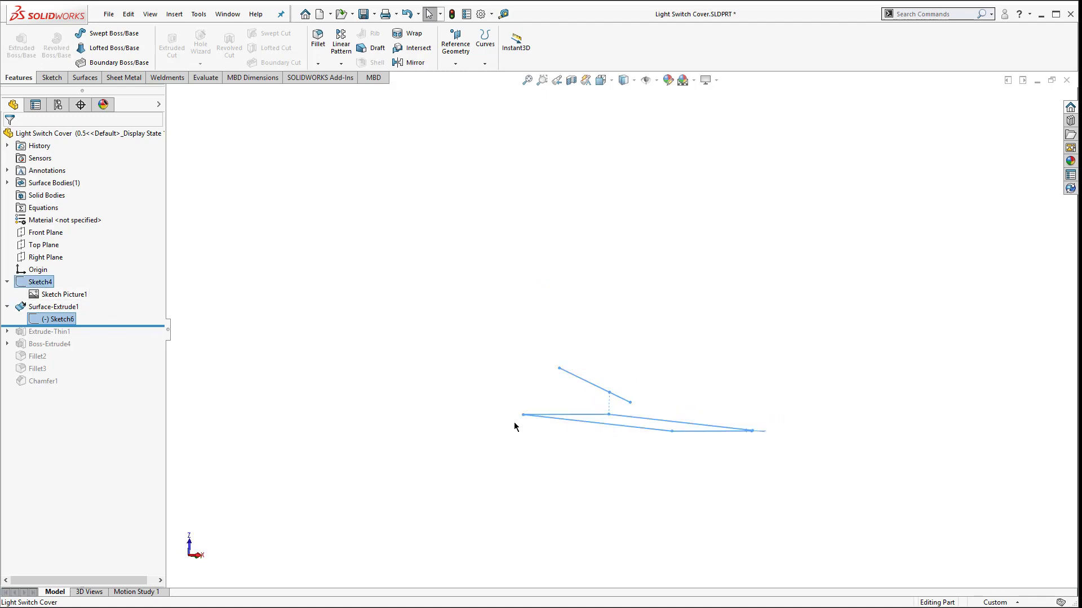
{"action": "middle_click_drag", "start_coordinate": [515, 425], "coordinate": [496, 493]}
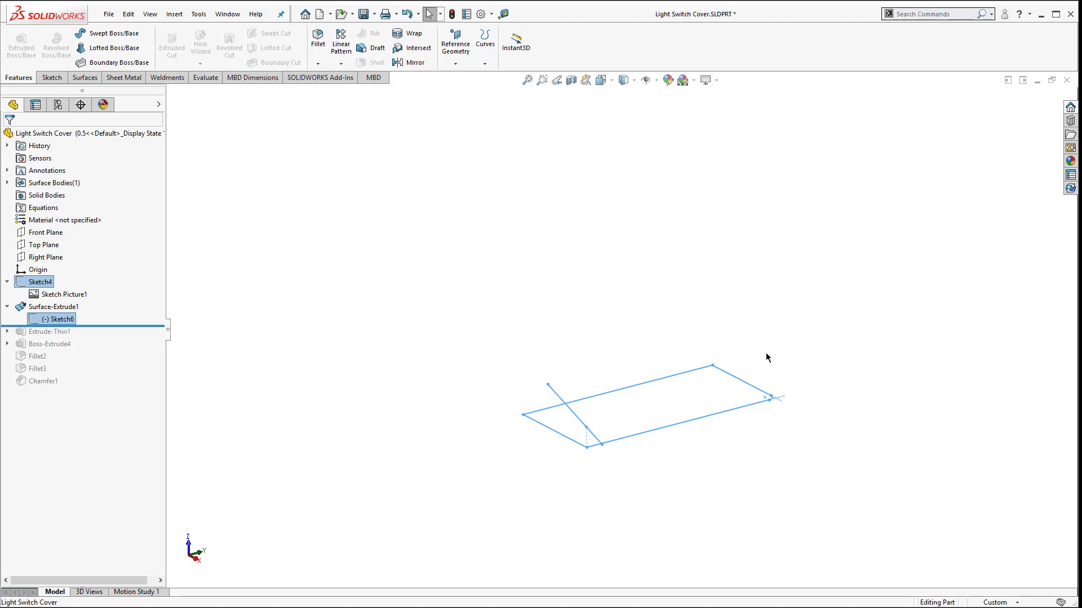
Select the Surface-Extrude1 body in the Surface Bodies folder and orbit to inspect the surface.
{"action": "left_click", "coordinate": [7, 183]}
{"action": "left_click", "coordinate": [42, 195]}
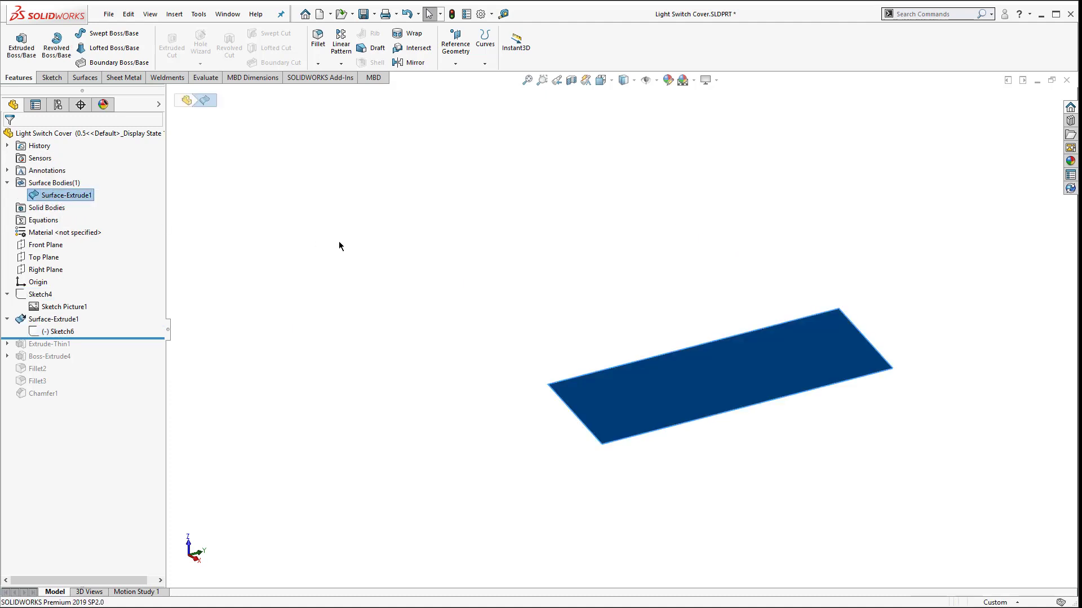
{"action": "left_click", "coordinate": [561, 357]}
{"action": "middle_click_drag", "start_coordinate": [561, 357], "coordinate": [510, 346]}
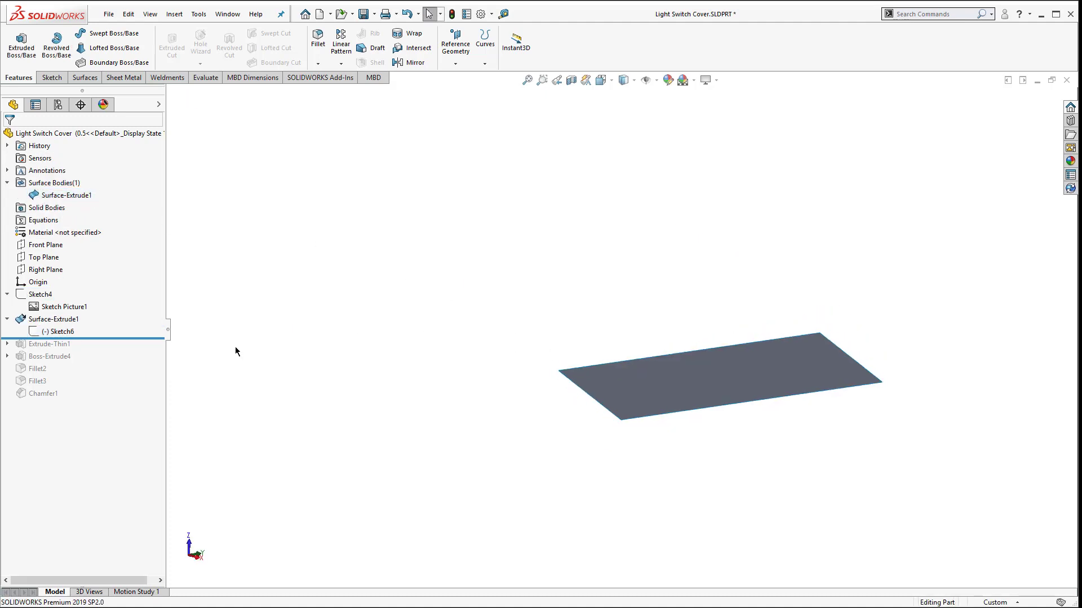
Roll forward to include Extrude-Thin1 and highlight its Sketch5 profile.
{"action": "left_click_drag", "start_coordinate": [85, 338], "coordinate": [86, 349]}
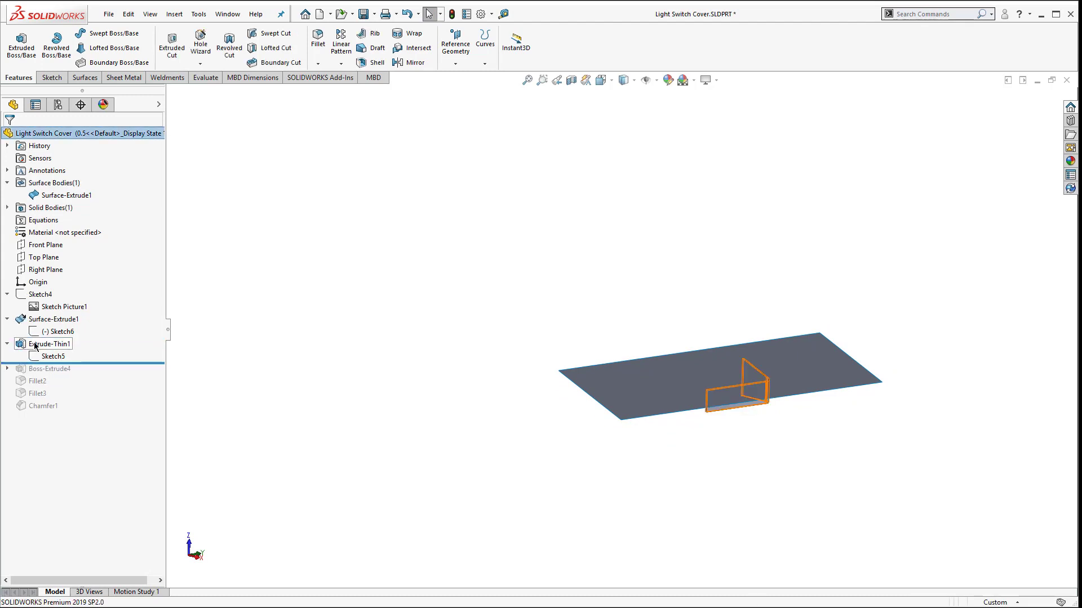
{"action": "left_click", "coordinate": [49, 355]}
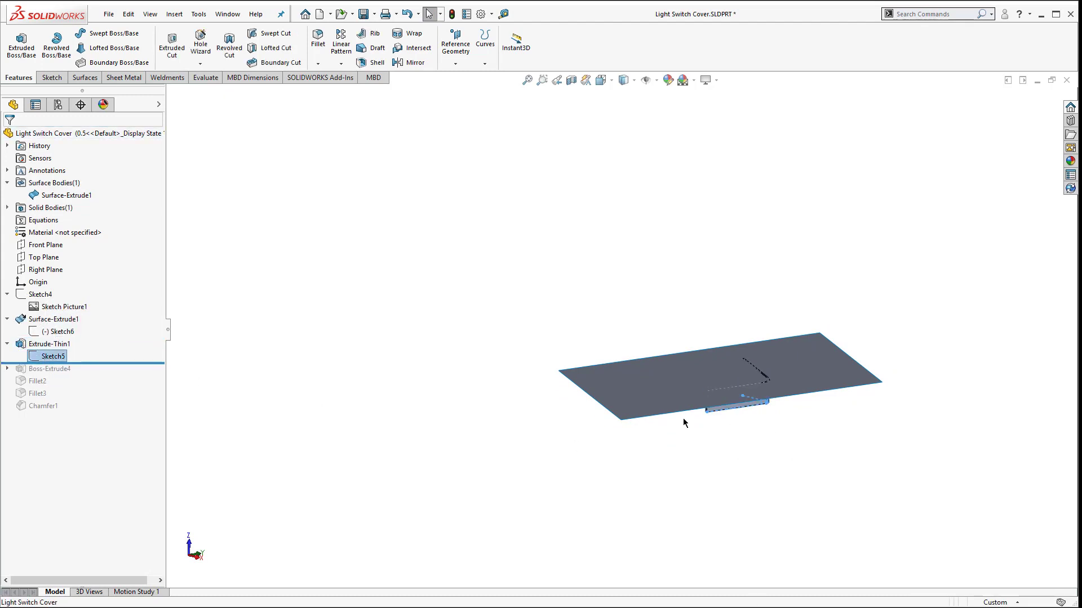
{"action": "scroll", "coordinate": [717, 406], "scroll_direction": "down", "scroll_amount": 3}
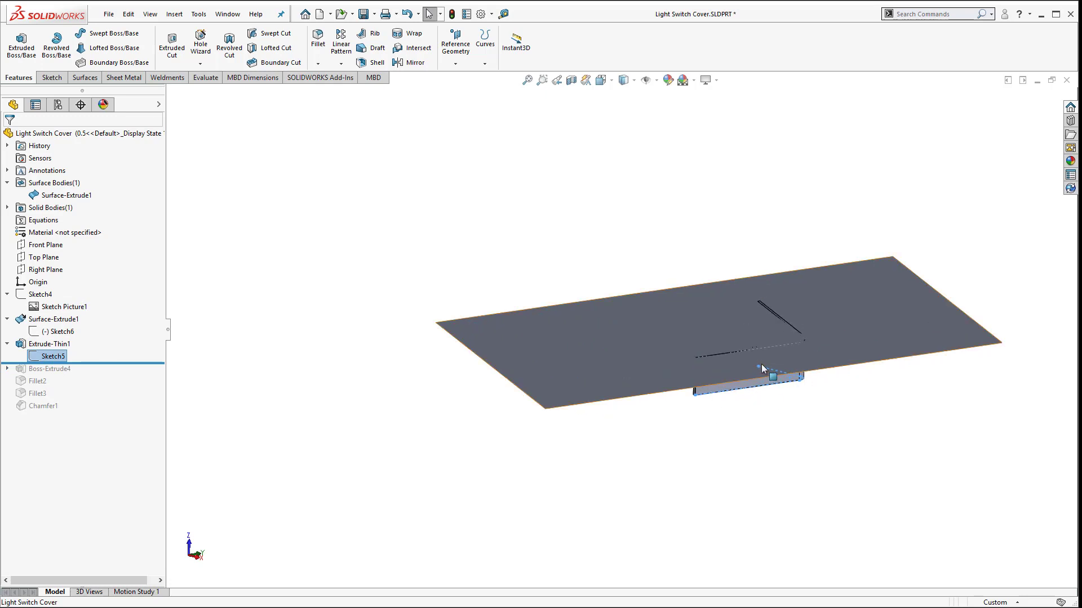
{"action": "right_click", "coordinate": [62, 344]}
Inspect Extrude-Thin1's 0.0200in thin wall up to Surface-Extrude1, then cancel without changes.
{"action": "left_click", "coordinate": [68, 310]}
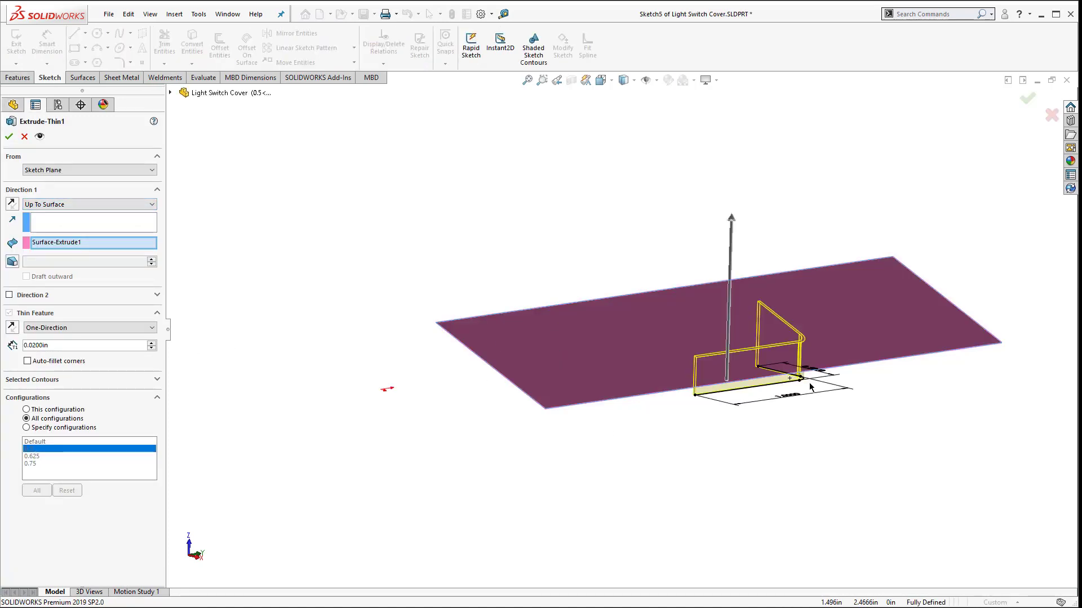
{"action": "scroll", "coordinate": [634, 391], "scroll_direction": "down", "scroll_amount": 3}
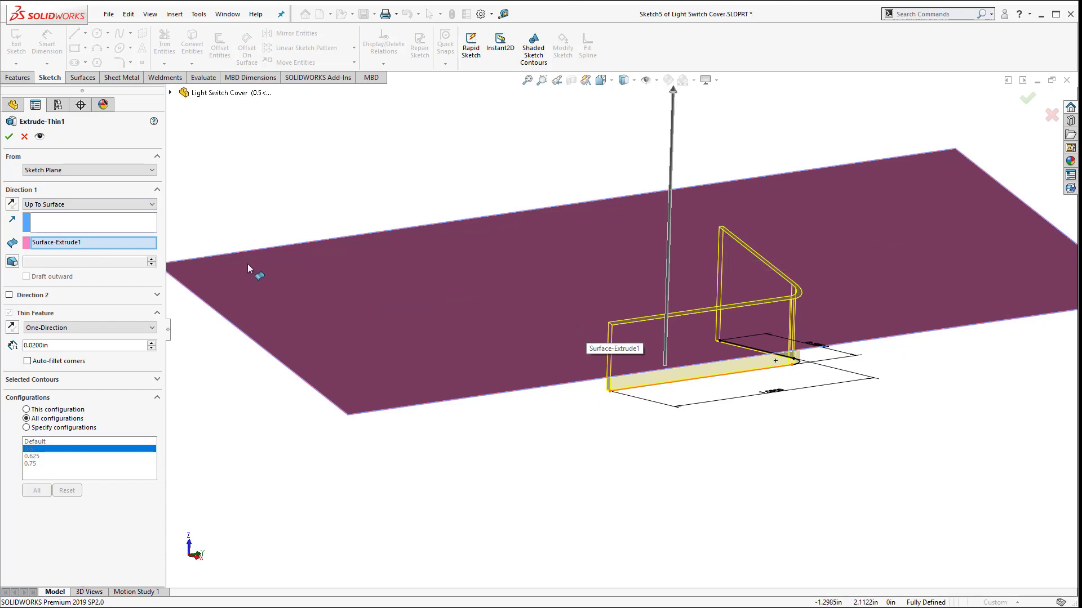
{"action": "left_click", "coordinate": [24, 136]}
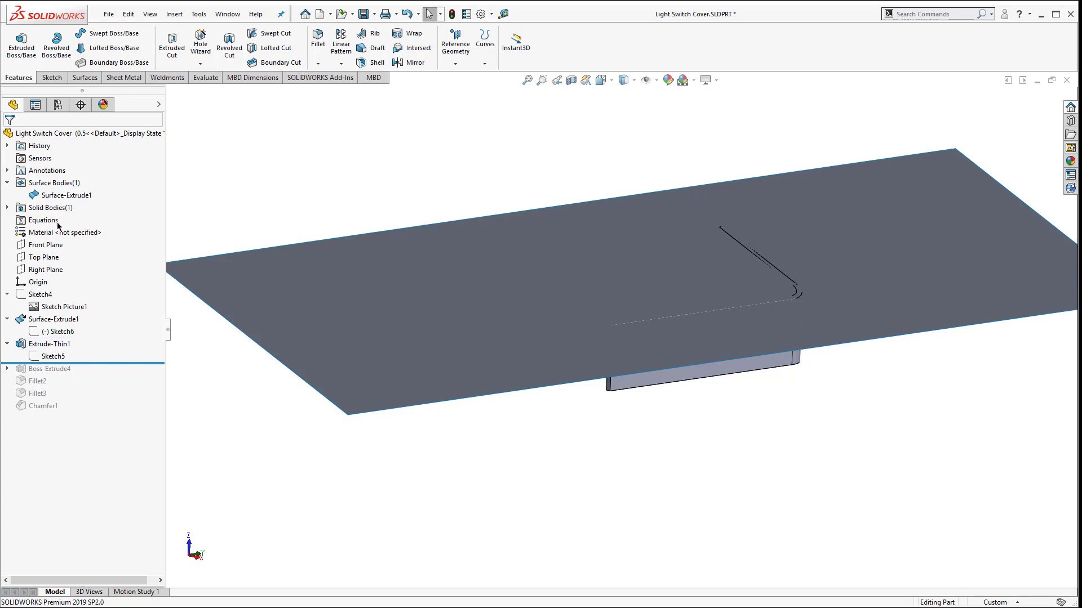
Hide the Surface-Extrude1 guide surface body.
{"action": "left_click", "coordinate": [64, 195]}
{"action": "left_click", "coordinate": [57, 179]}
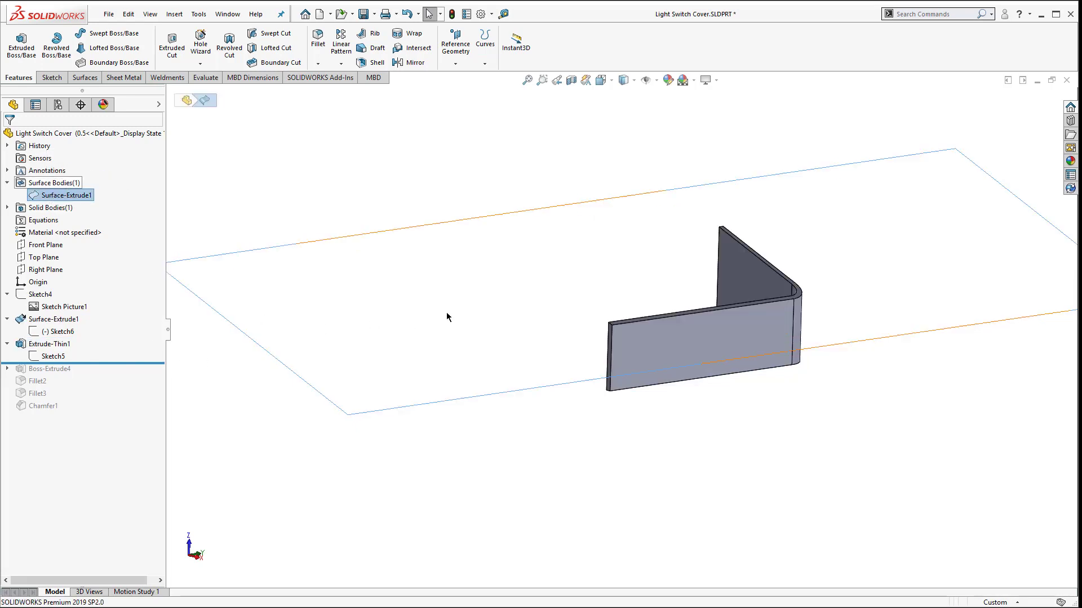
{"action": "middle_click_drag", "start_coordinate": [451, 310], "coordinate": [475, 304]}
Roll forward to include Boss-Extrude4 and highlight its Sketch7 outline.
{"action": "left_click_drag", "start_coordinate": [96, 363], "coordinate": [93, 374]}
{"action": "left_click", "coordinate": [7, 369]}
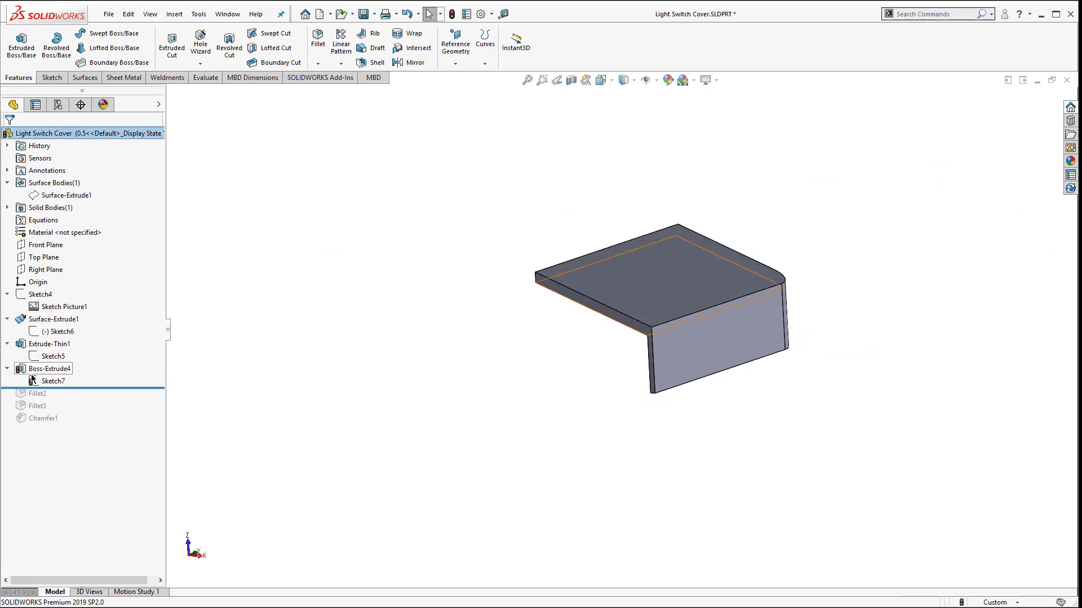
{"action": "left_click", "coordinate": [53, 382]}
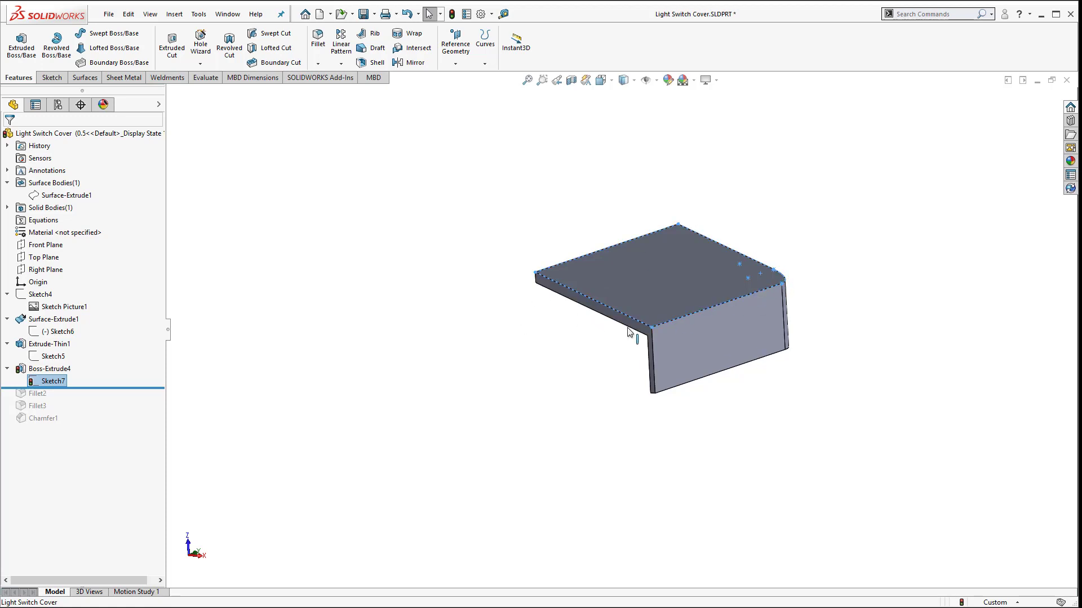
{"action": "scroll", "coordinate": [646, 341], "scroll_direction": "down", "scroll_amount": 5}
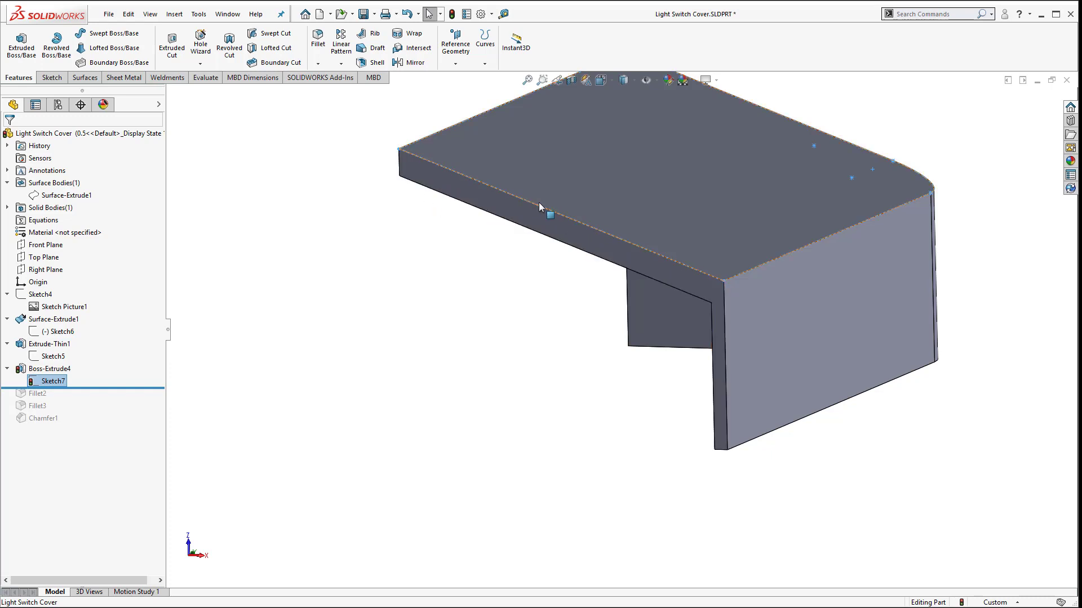
{"action": "scroll", "coordinate": [539, 206], "scroll_direction": "up", "scroll_amount": 4}
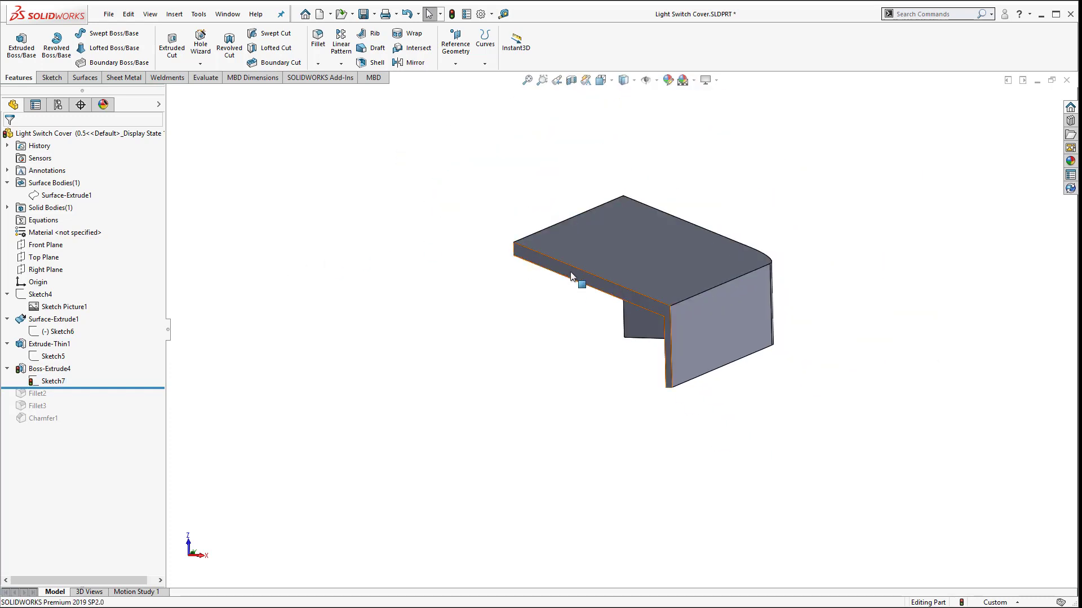
Roll forward through Fillet2, Fillet3 and Chamfer1, checking the rounded edges and bottom chamfer after each.
{"action": "left_click_drag", "start_coordinate": [96, 392], "coordinate": [95, 400]}
{"action": "middle_click_drag", "start_coordinate": [646, 304], "coordinate": [672, 275]}
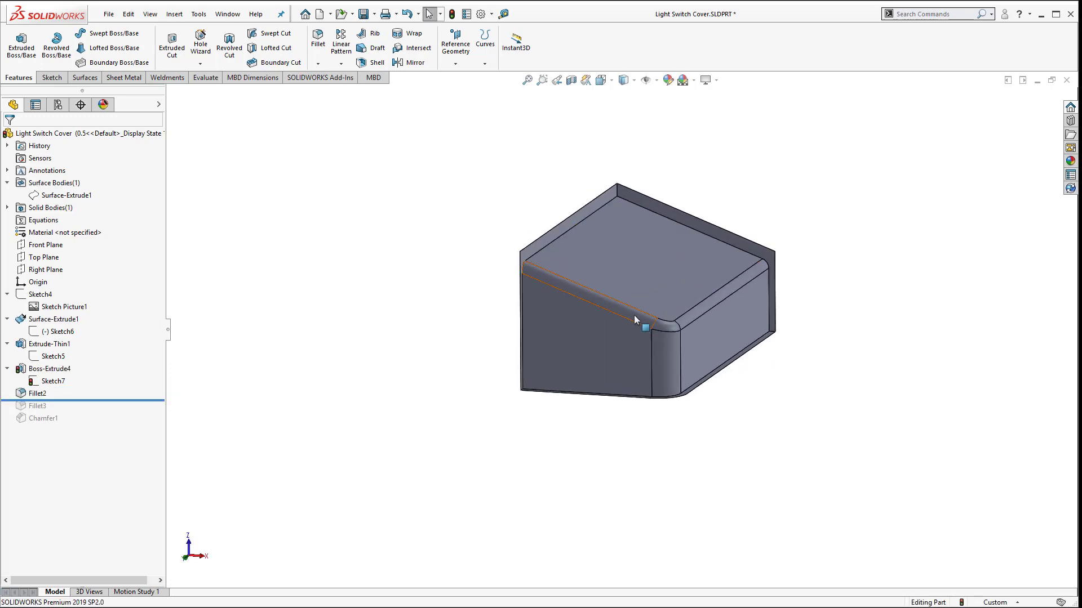
{"action": "left_click_drag", "start_coordinate": [74, 400], "coordinate": [80, 411]}
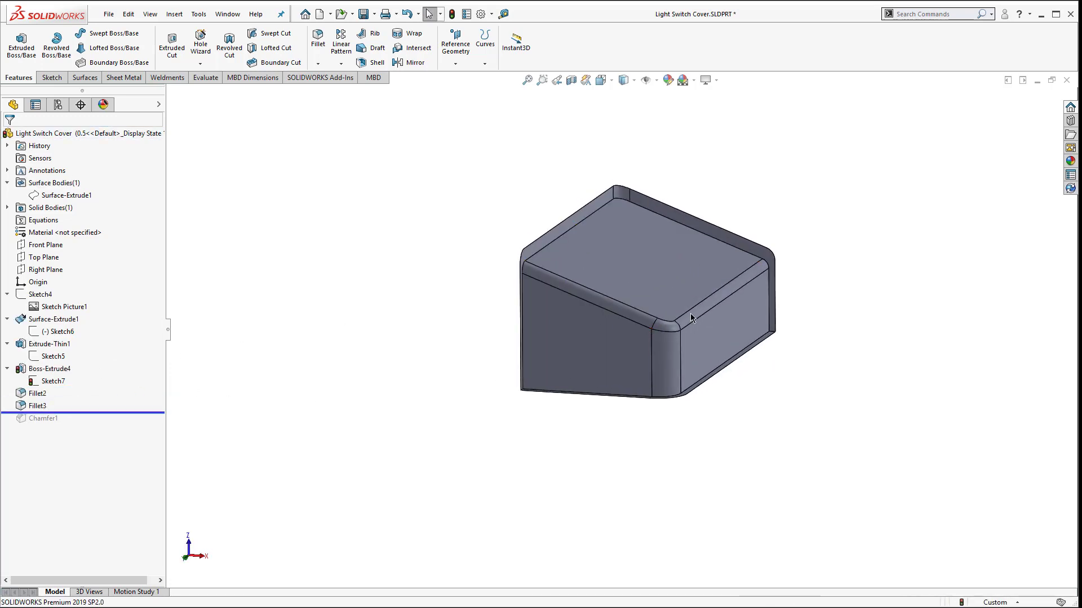
{"action": "middle_click_drag", "start_coordinate": [704, 296], "coordinate": [620, 327]}
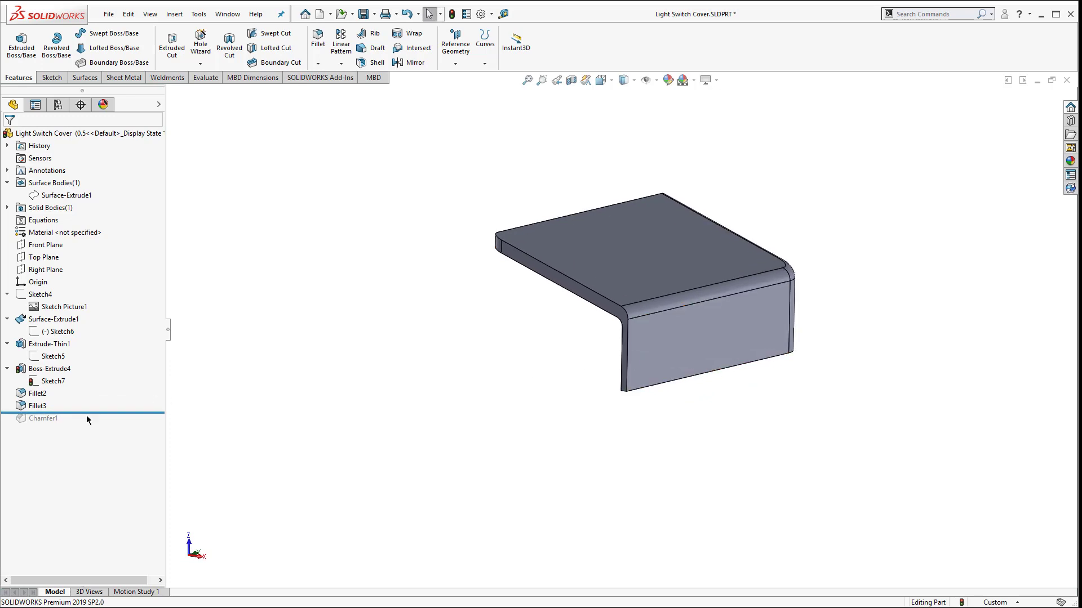
{"action": "left_click_drag", "start_coordinate": [86, 416], "coordinate": [90, 424]}
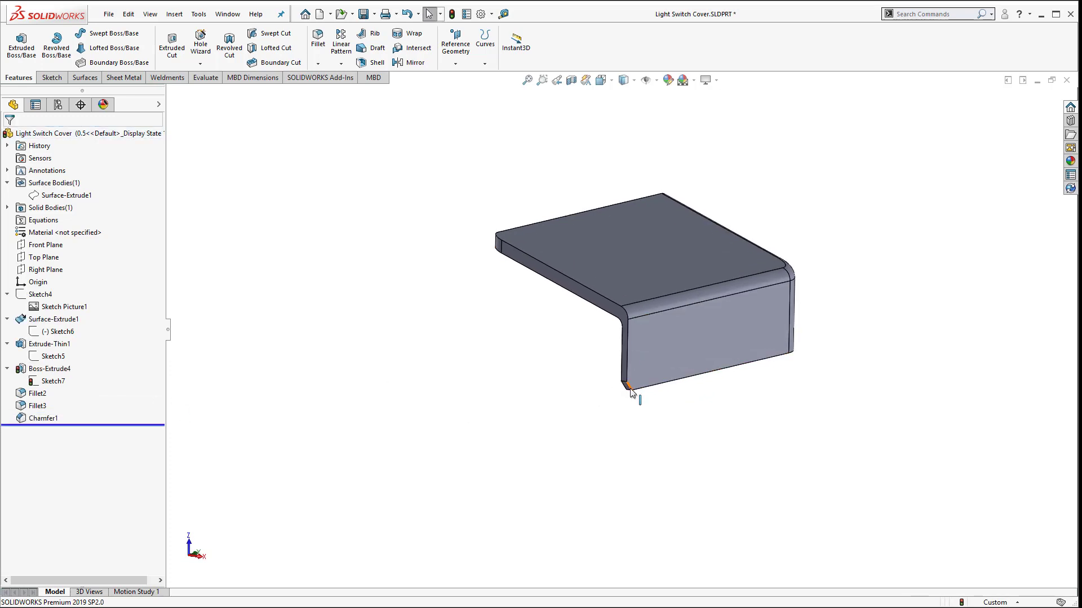
{"action": "middle_click_drag", "start_coordinate": [630, 391], "coordinate": [511, 339]}
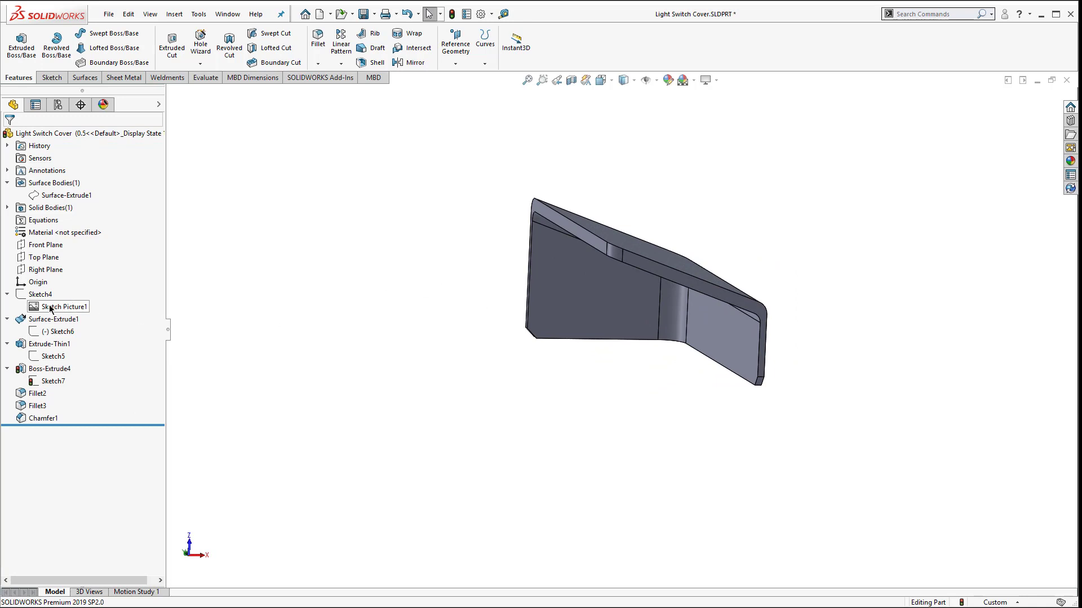
{"action": "right_click", "coordinate": [33, 297]}
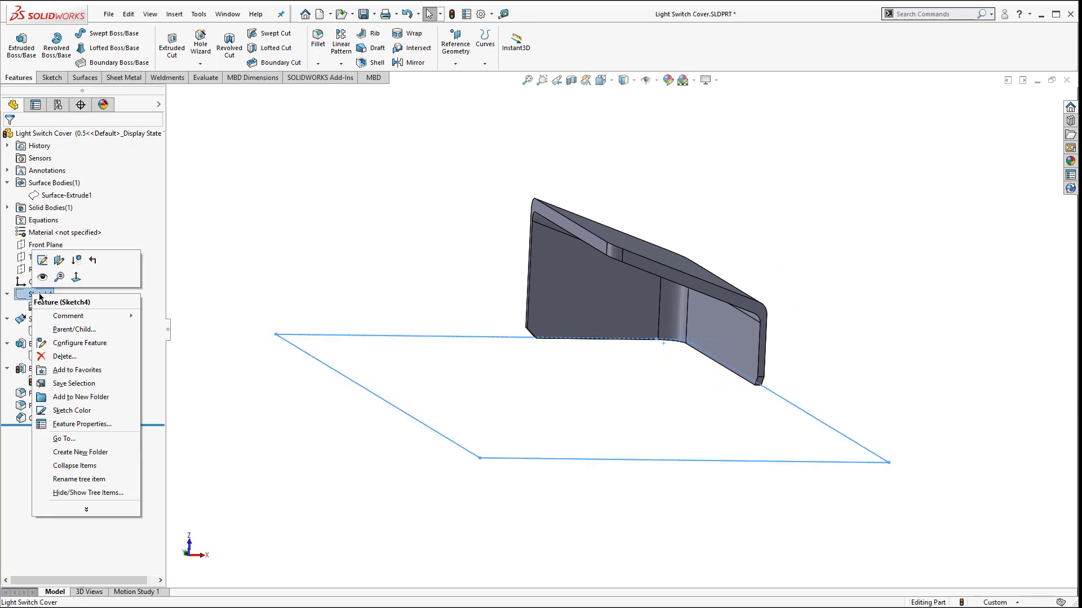
{"action": "left_click", "coordinate": [39, 283]}
{"action": "middle_click_drag", "start_coordinate": [466, 311], "coordinate": [514, 321]}
{"action": "scroll", "coordinate": [515, 321], "scroll_direction": "down", "scroll_amount": 6}
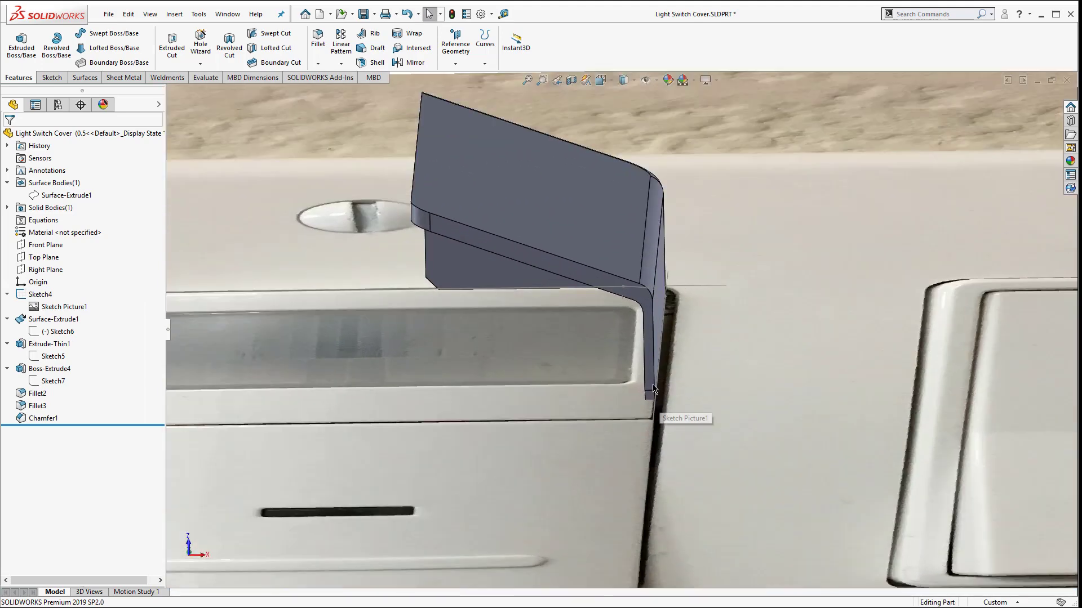
{"action": "scroll", "coordinate": [451, 293], "scroll_direction": "up", "scroll_amount": 5}
{"action": "middle_click_drag", "start_coordinate": [451, 293], "coordinate": [515, 309]}
{"action": "scroll", "coordinate": [515, 309], "scroll_direction": "down", "scroll_amount": 4}
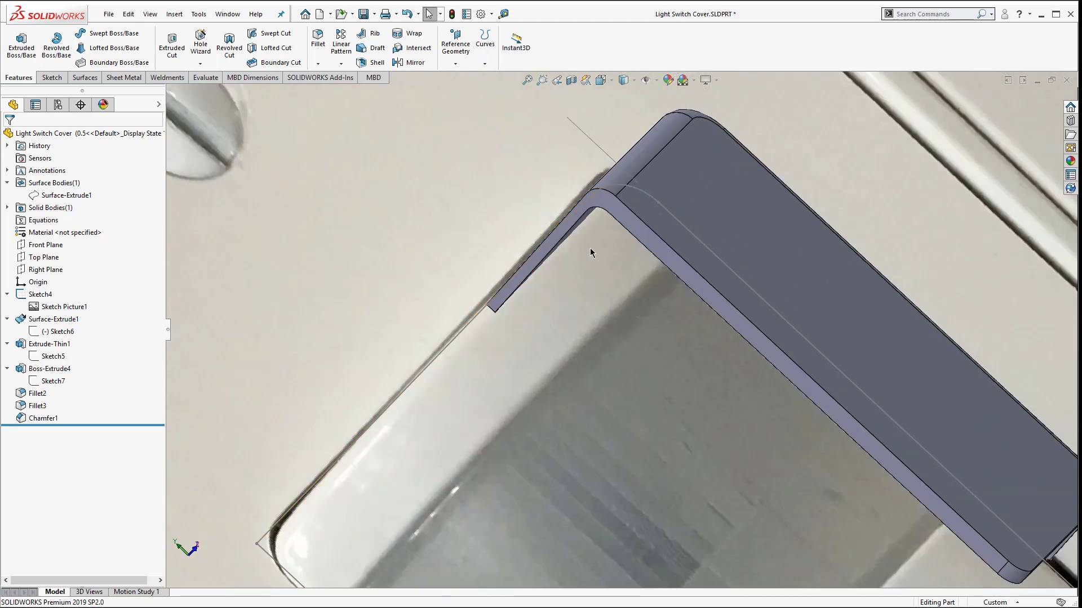
{"action": "middle_click_drag", "start_coordinate": [617, 289], "coordinate": [843, 438]}
{"action": "middle_click_drag", "start_coordinate": [785, 412], "coordinate": [674, 342]}
{"action": "key", "text": "f"}
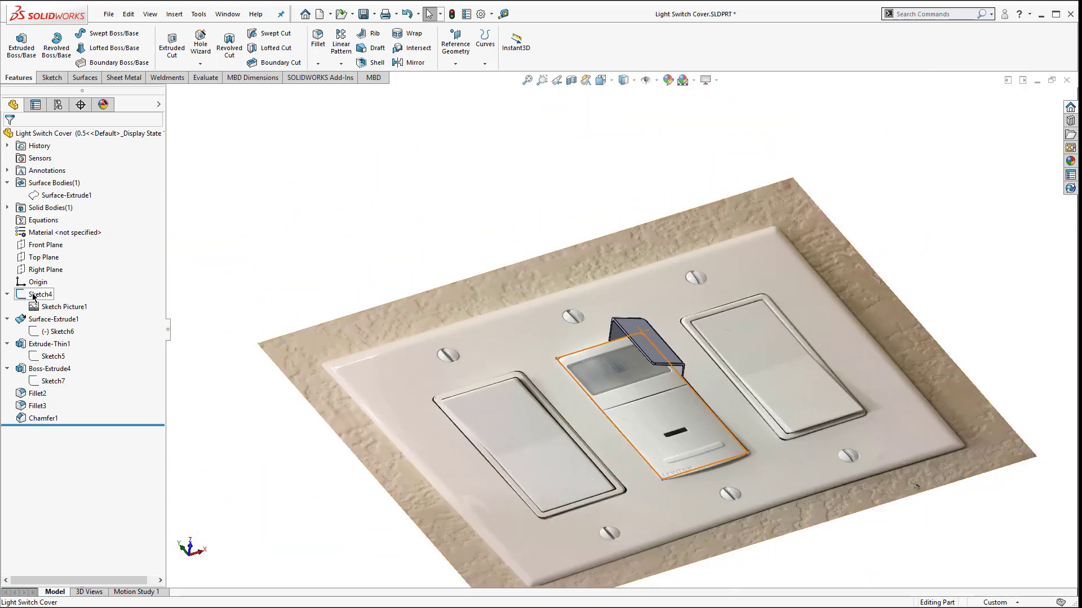
{"action": "right_click", "coordinate": [30, 295]}
{"action": "left_click", "coordinate": [42, 277]}
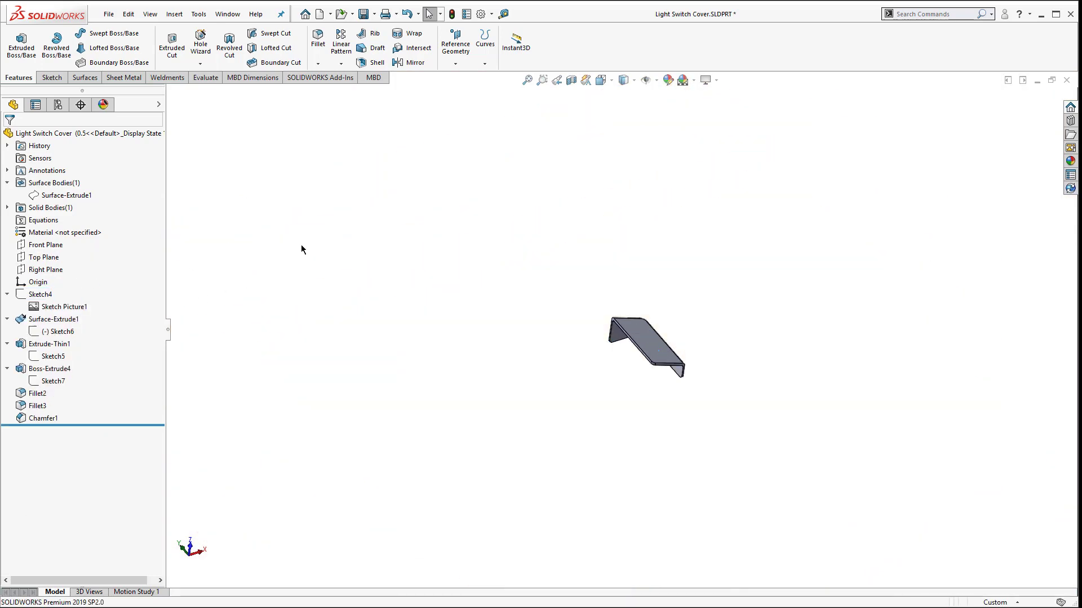
{"action": "middle_click_drag", "start_coordinate": [681, 349], "coordinate": [551, 278]}
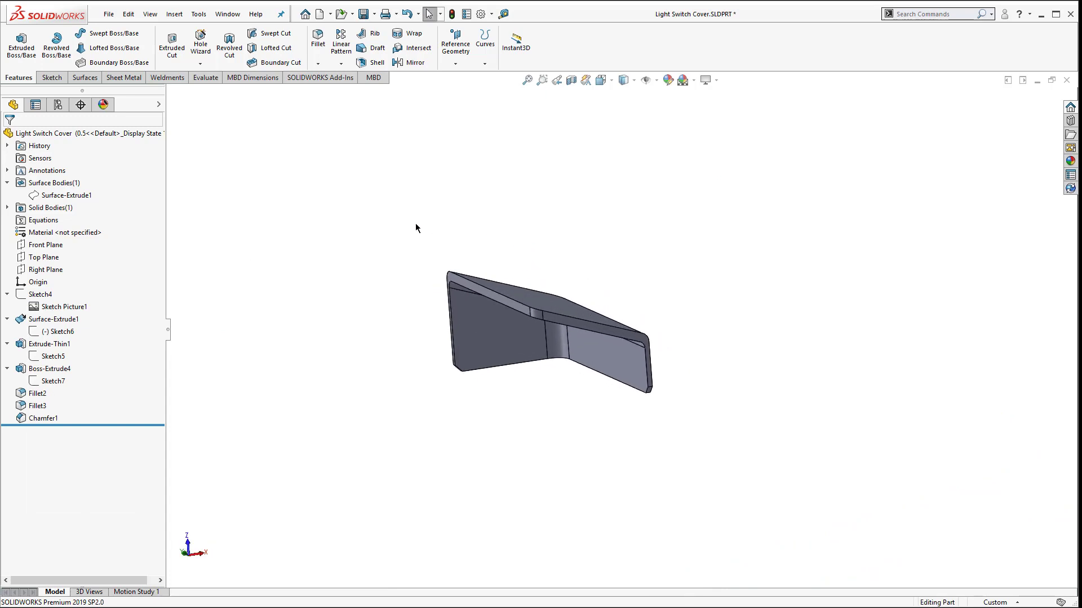
Collapse Surface-Extrude1, Extrude-Thin1, Boss-Extrude4 and Sketch4 in the feature tree.
{"action": "key", "text": "ctrl+F2"}
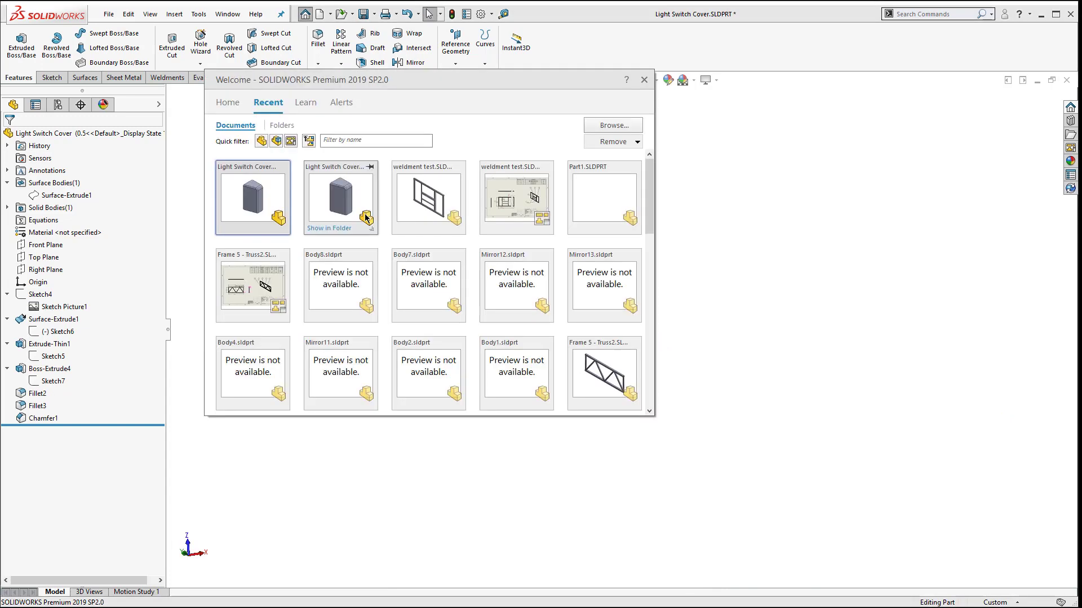
{"action": "key", "text": "Escape"}
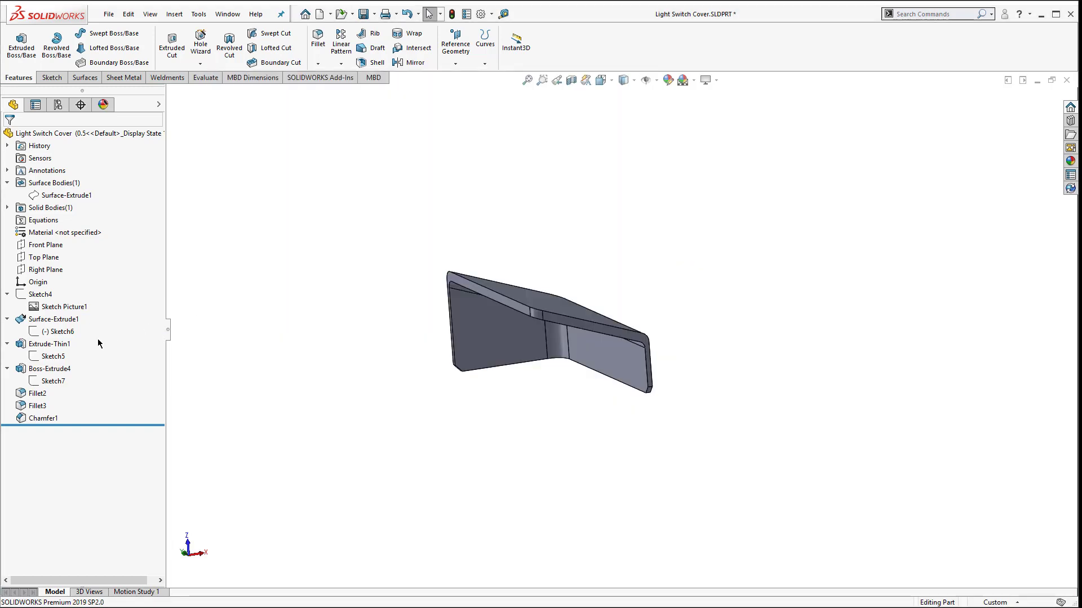
{"action": "left_click", "coordinate": [8, 319]}
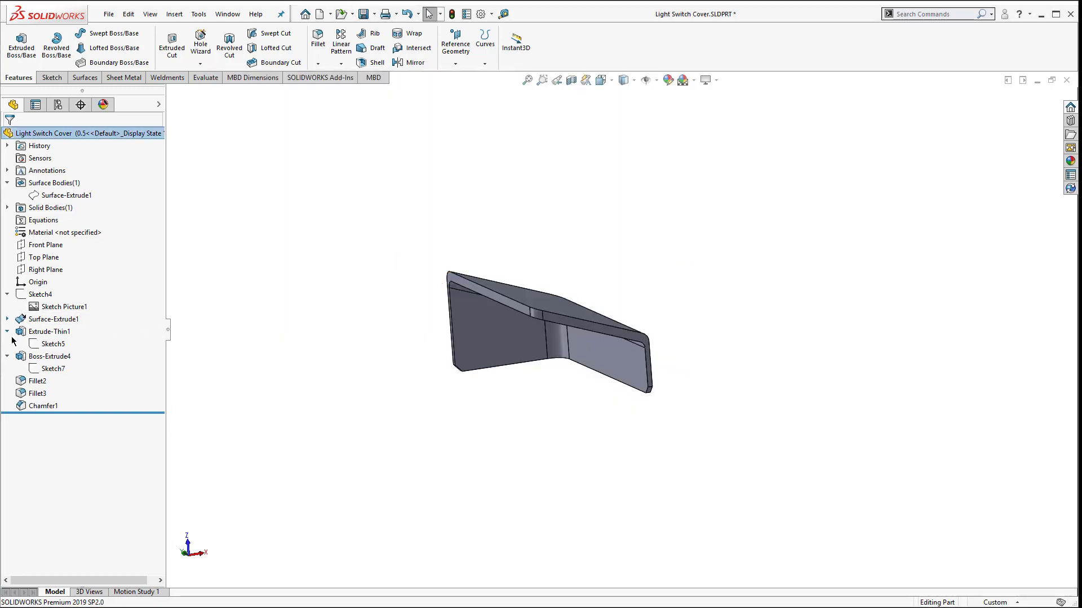
{"action": "left_click", "coordinate": [7, 331]}
{"action": "left_click", "coordinate": [7, 343]}
{"action": "left_click", "coordinate": [6, 294]}
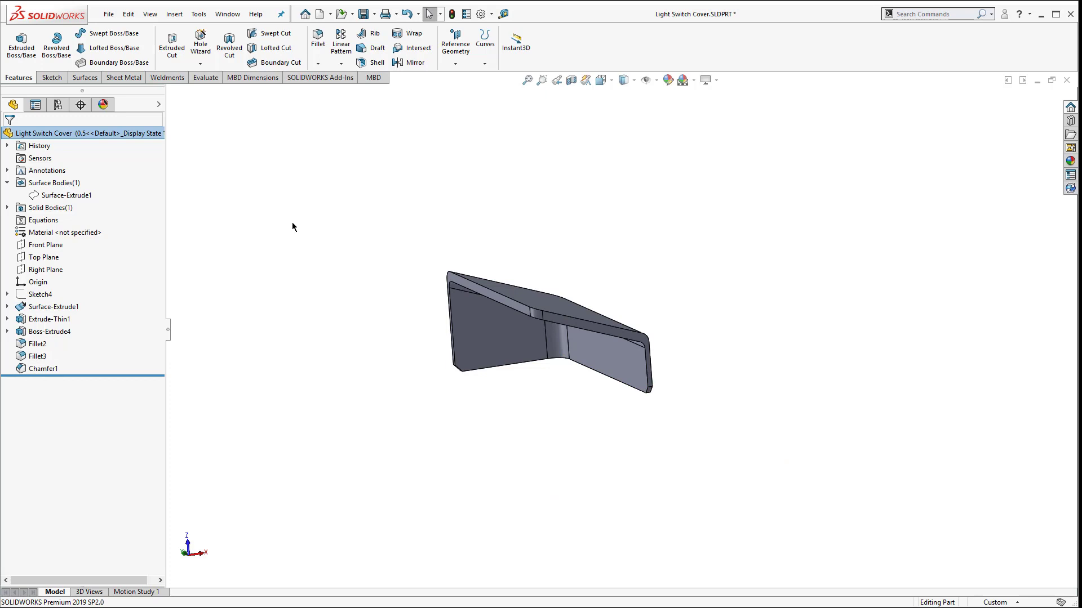
Open Light Switch Cover - Shell.SLDPRT from the Welcome window's recent documents.
{"action": "left_click", "coordinate": [305, 13]}
{"action": "mouse_move", "coordinate": [344, 194]}
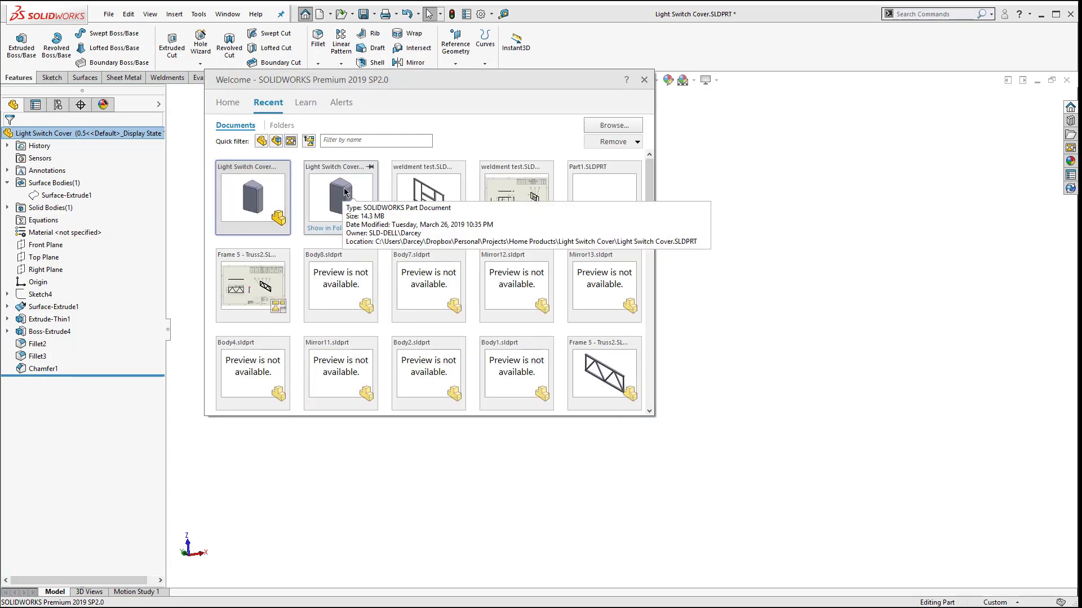
{"action": "left_click", "coordinate": [345, 192]}
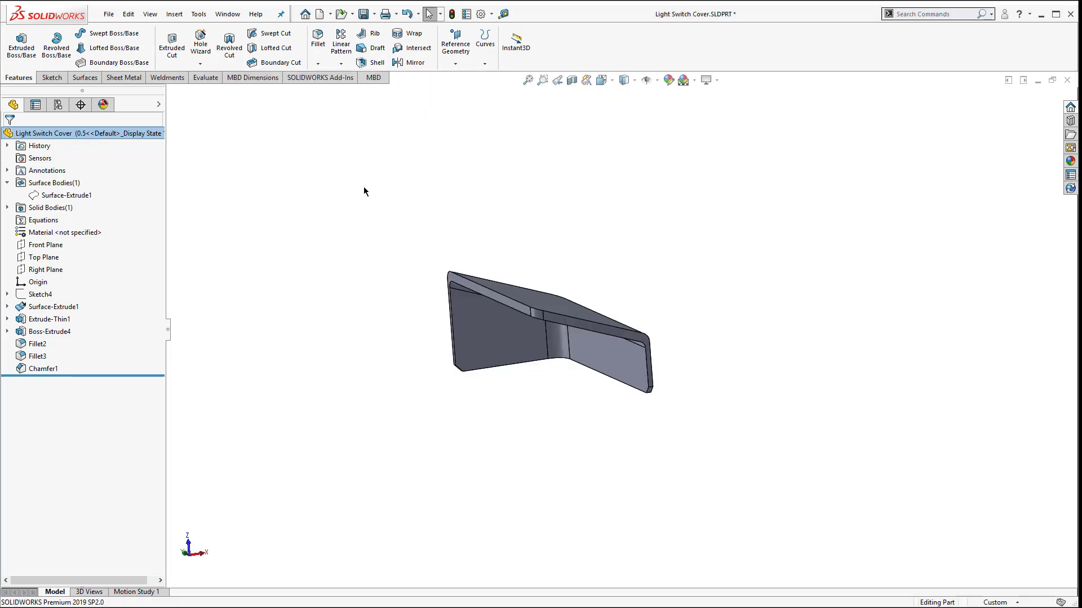
{"action": "left_click", "coordinate": [287, 201]}
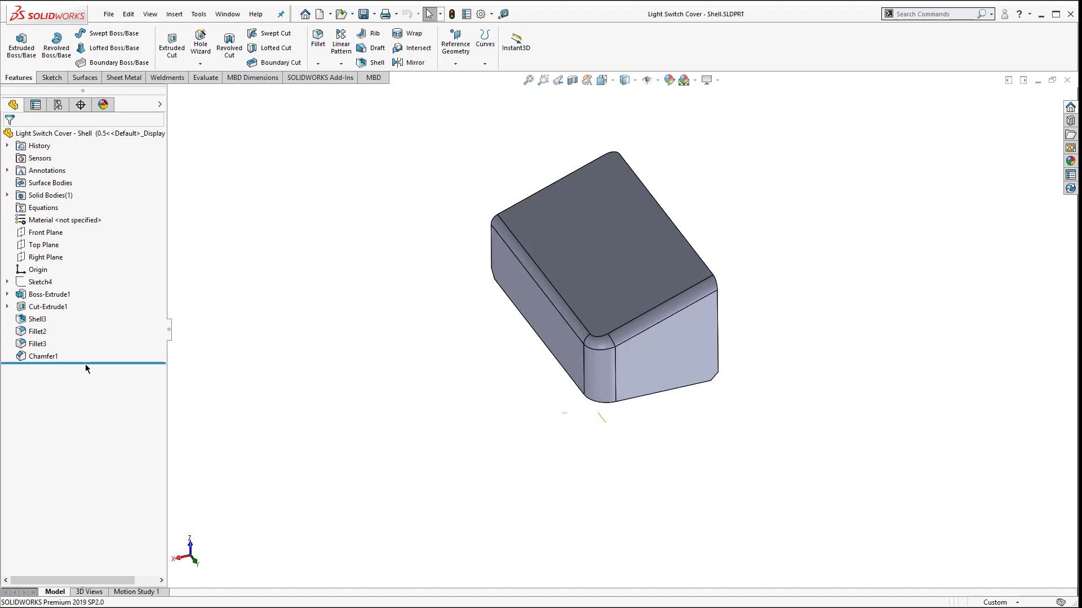
Replay the shell part from Sketch4 through Cut-Extrude1 to Shell3, orbiting the block at each stage.
{"action": "mouse_move", "coordinate": [93, 363]}
{"action": "left_mouse_down"}
{"action": "mouse_move", "coordinate": [74, 285]}
{"action": "mouse_move", "coordinate": [77, 297]}
{"action": "left_mouse_up"}
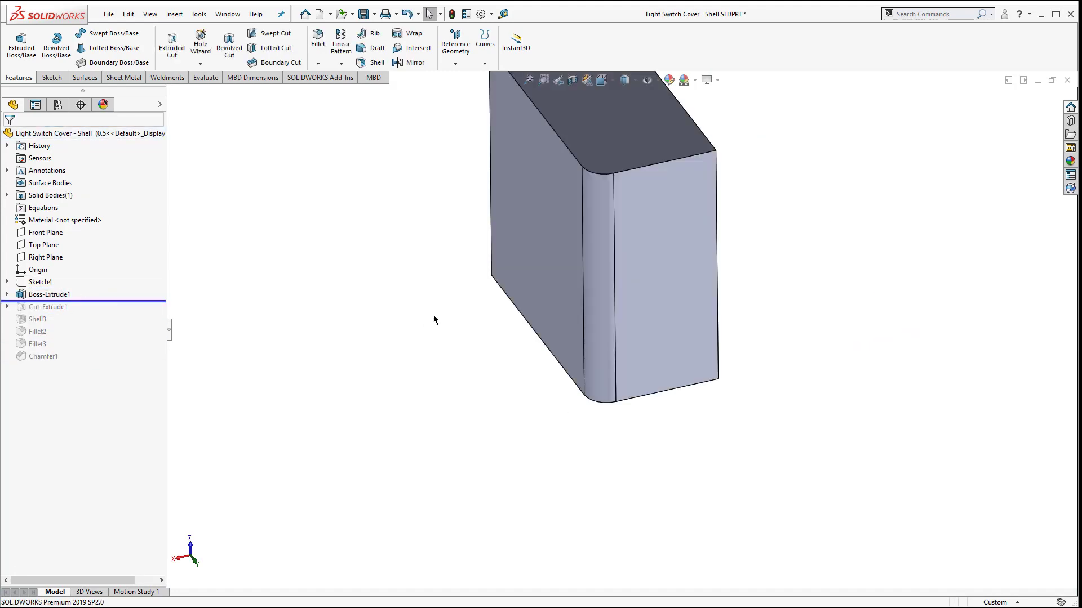
{"action": "middle_click_drag", "start_coordinate": [434, 320], "coordinate": [551, 124]}
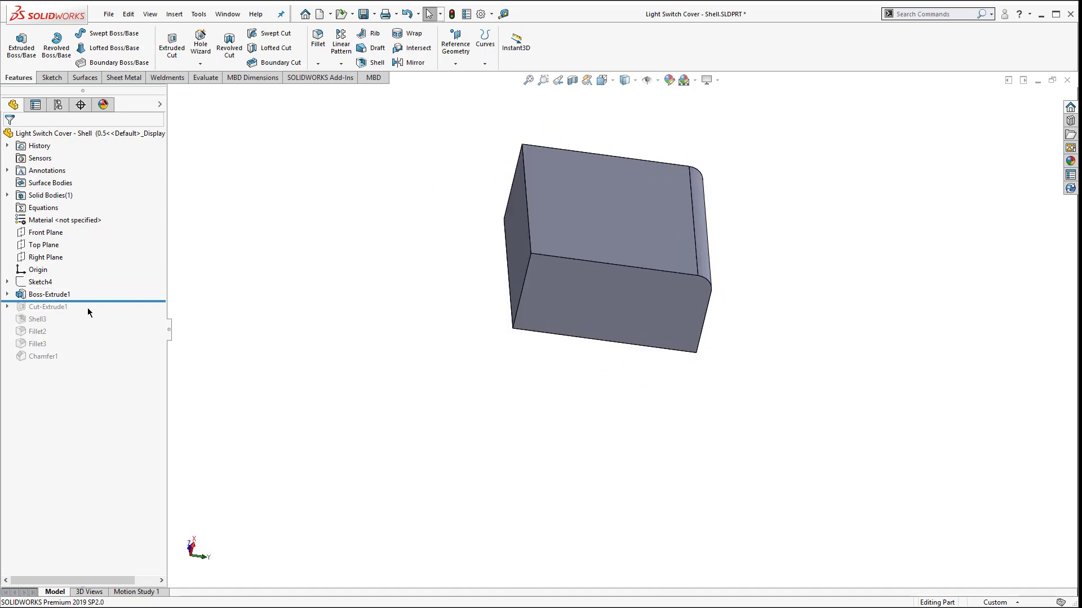
{"action": "left_click_drag", "start_coordinate": [85, 303], "coordinate": [85, 308]}
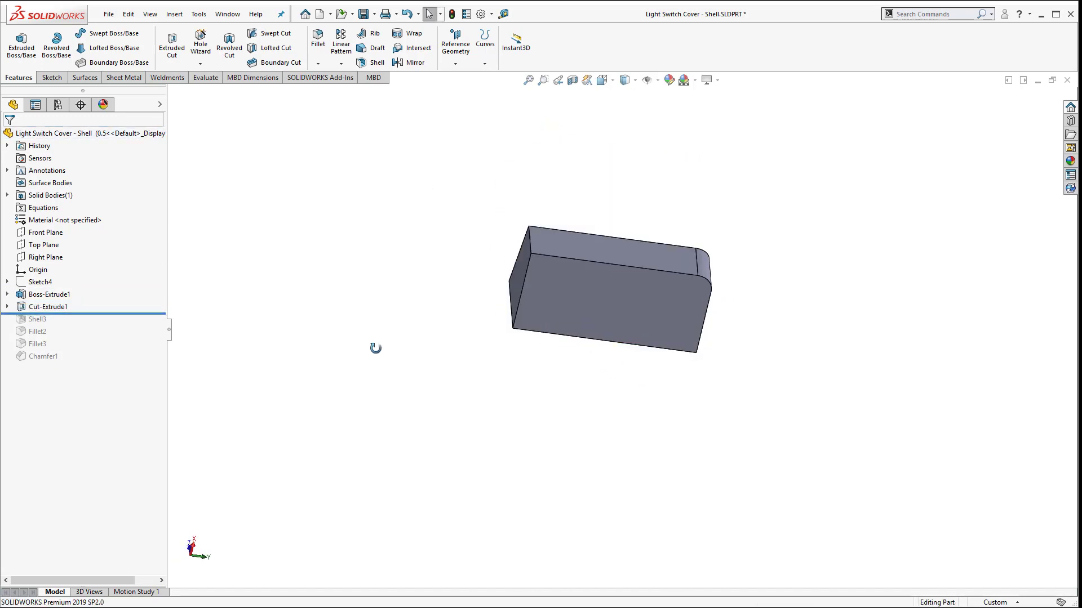
{"action": "middle_click_drag", "start_coordinate": [381, 357], "coordinate": [496, 391]}
{"action": "left_click_drag", "start_coordinate": [113, 313], "coordinate": [115, 326]}
{"action": "right_click", "coordinate": [37, 319]}
Review Shell3's 0.0200in walls, three removed faces and one 0.0400in face, then cancel unchanged.
{"action": "left_click", "coordinate": [45, 288]}
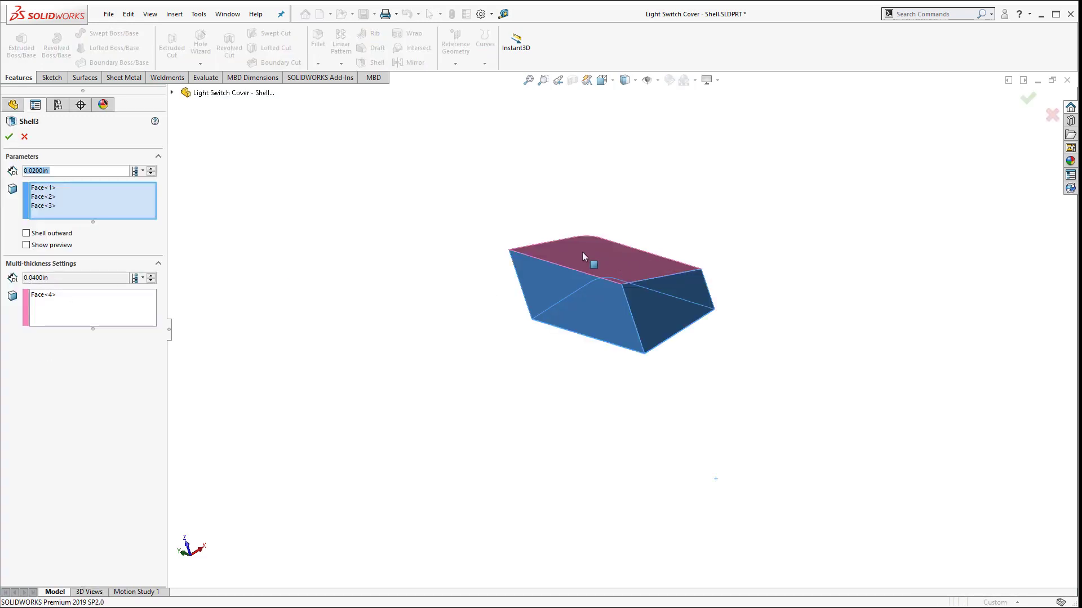
{"action": "scroll", "coordinate": [561, 249], "scroll_direction": "down", "scroll_amount": 1}
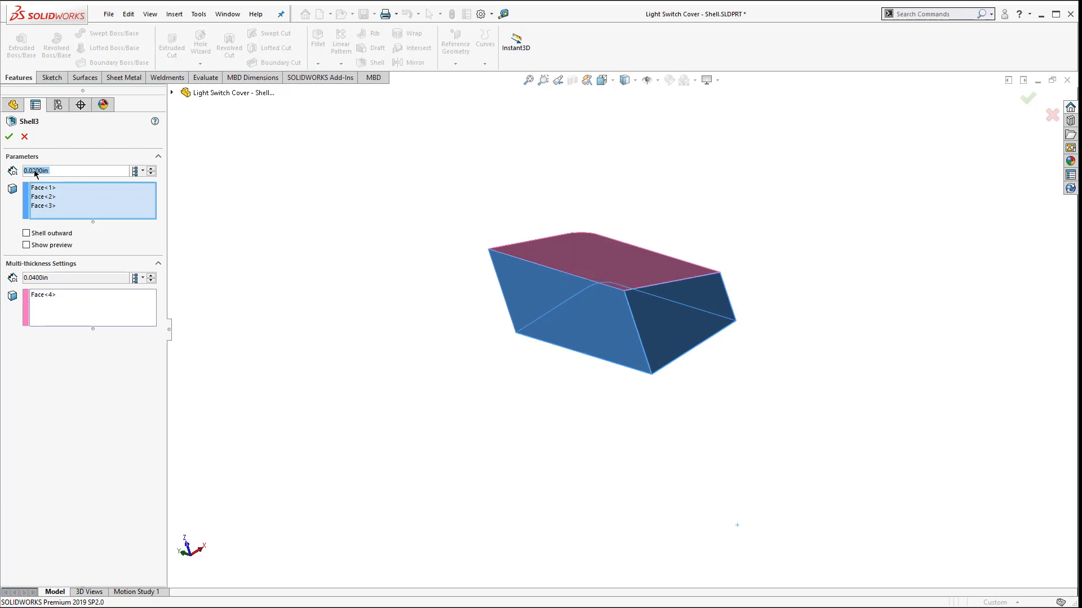
{"action": "left_click", "coordinate": [24, 137]}
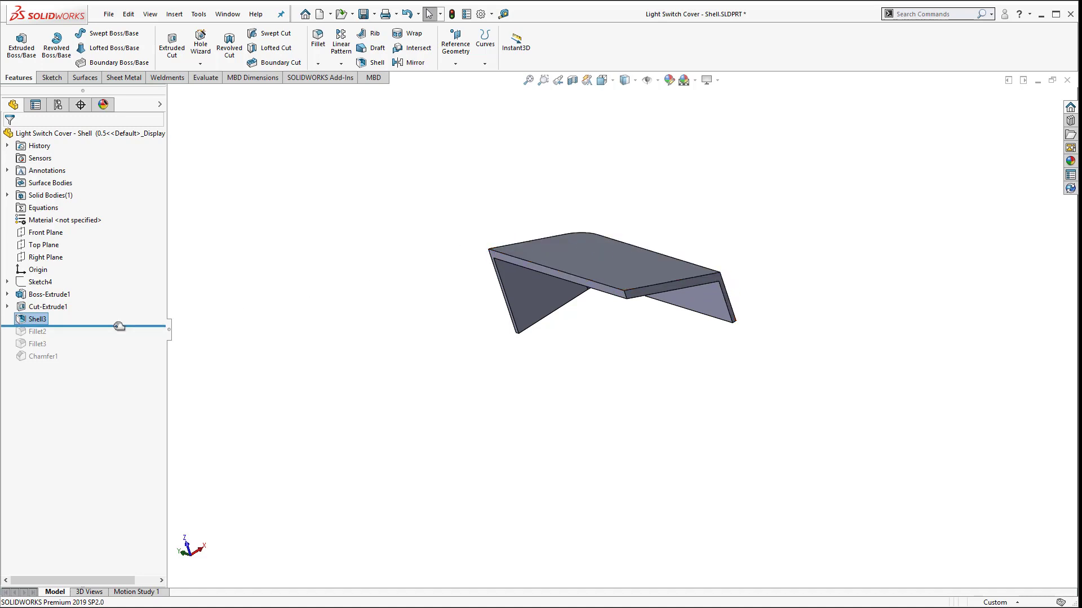
Roll forward past Fillet2, Fillet3 and Chamfer1 and orbit the shelled cover to inspect its rounded edges.
{"action": "left_click_drag", "start_coordinate": [111, 325], "coordinate": [110, 348]}
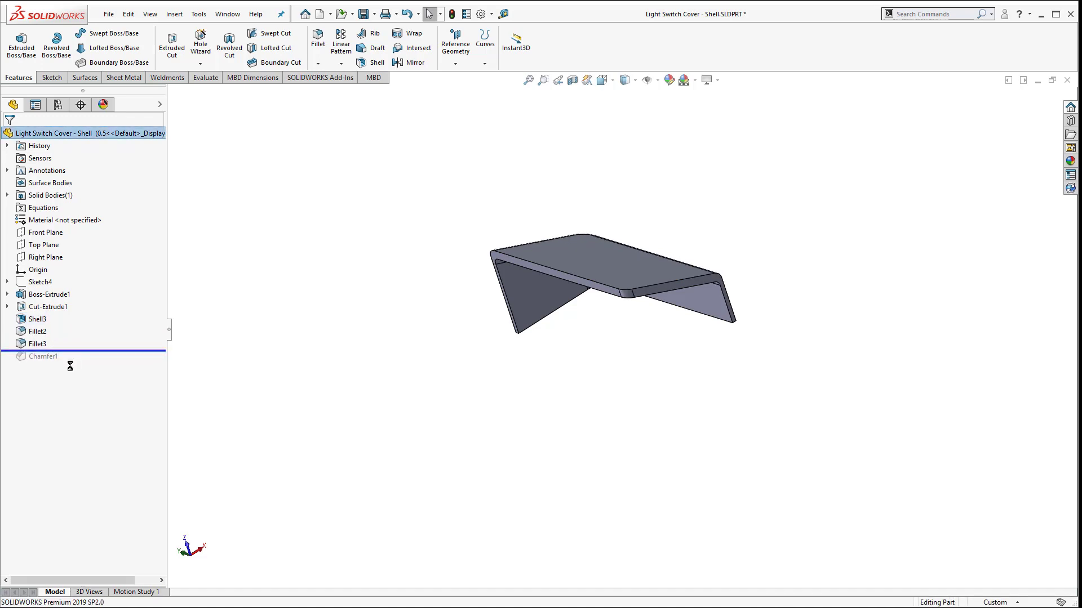
{"action": "left_click_drag", "start_coordinate": [73, 351], "coordinate": [76, 363]}
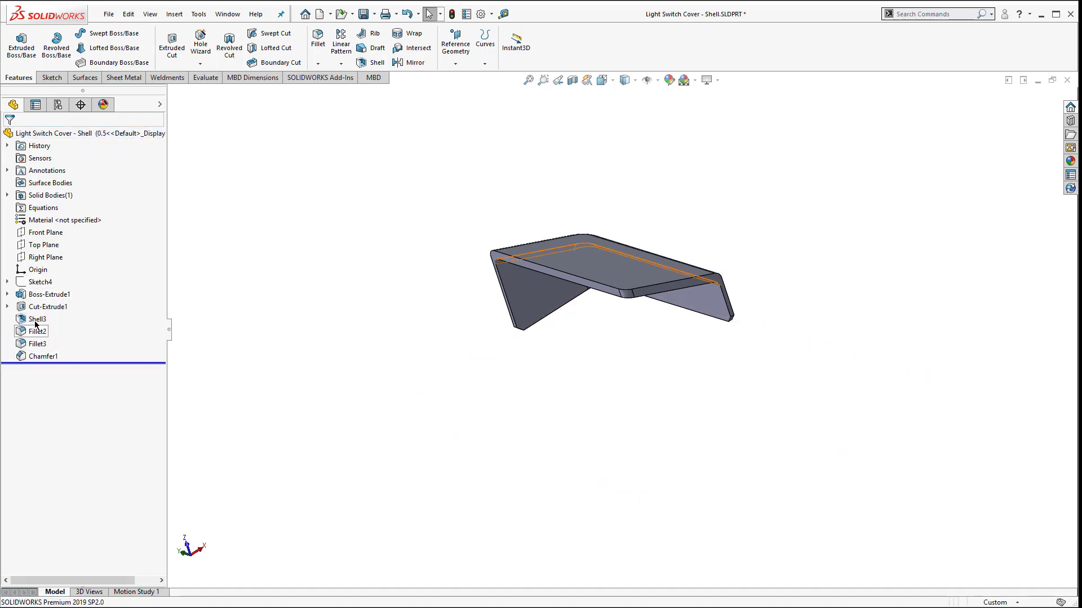
{"action": "middle_click_drag", "start_coordinate": [463, 237], "coordinate": [356, 289]}
{"action": "scroll", "coordinate": [810, 274], "scroll_direction": "down", "scroll_amount": 3}
{"action": "middle_click_drag", "start_coordinate": [338, 219], "coordinate": [447, 235]}
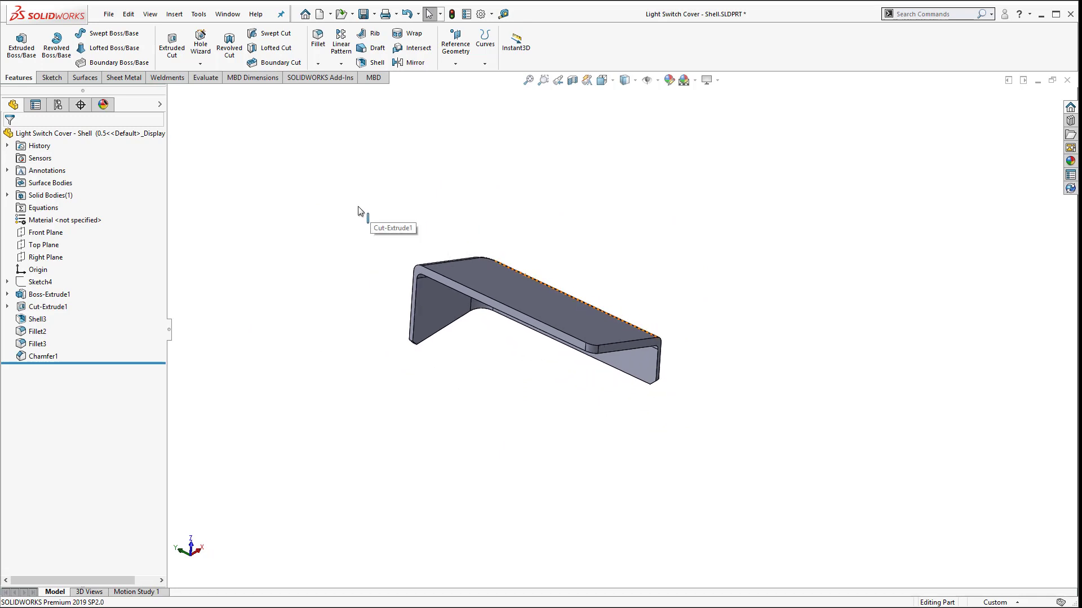
{"action": "middle_click_drag", "start_coordinate": [360, 213], "coordinate": [359, 229]}
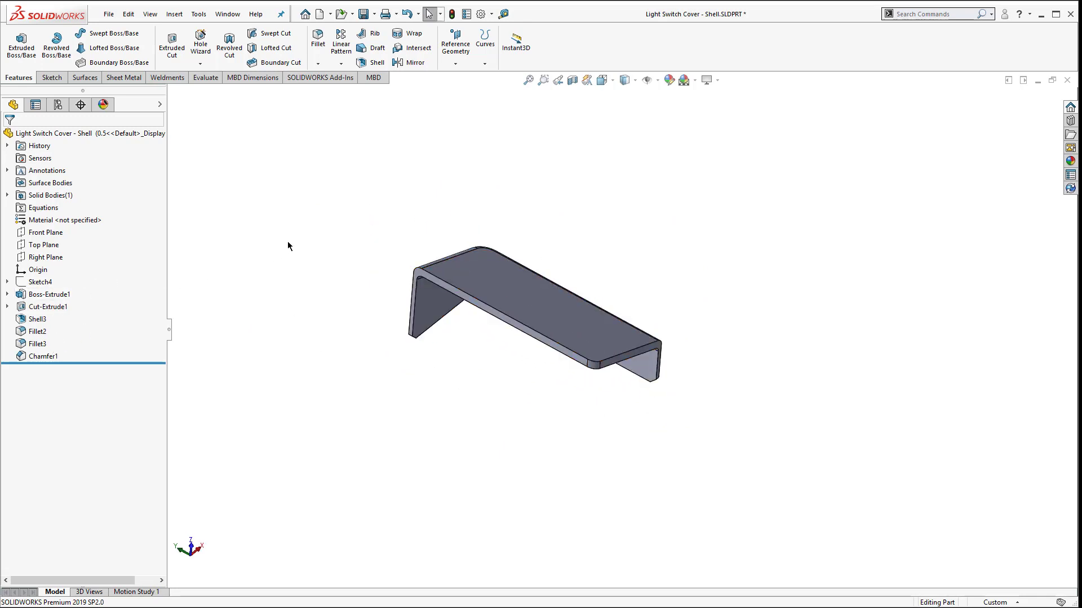
Switch to Light Switch Cover.SLDPRT and list its Default, 0.5, 0.625 and 0.75 configurations.
{"action": "left_click", "coordinate": [227, 13]}
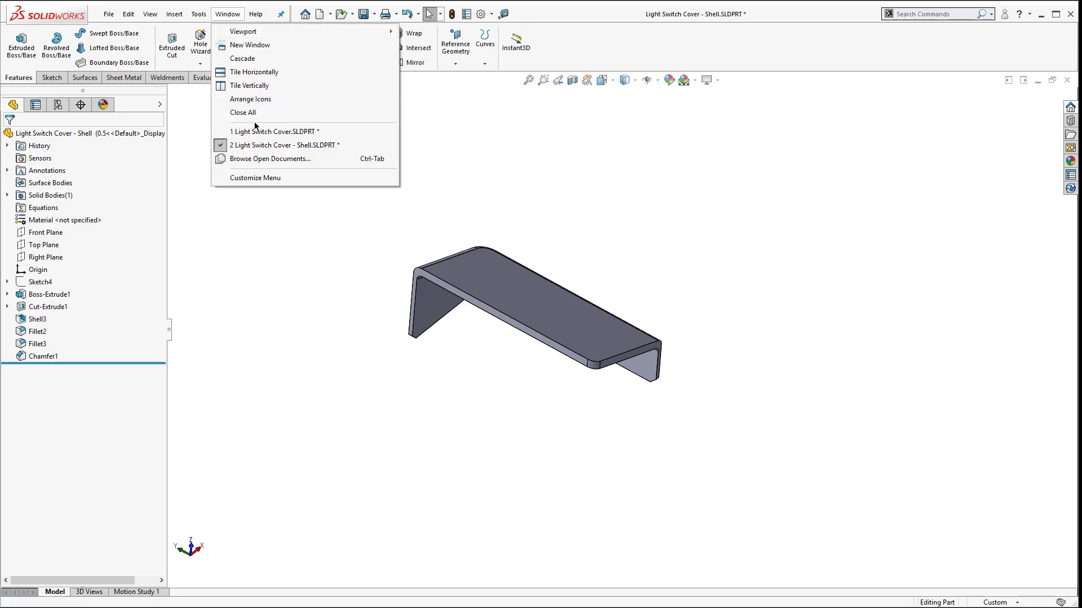
{"action": "left_click", "coordinate": [261, 133]}
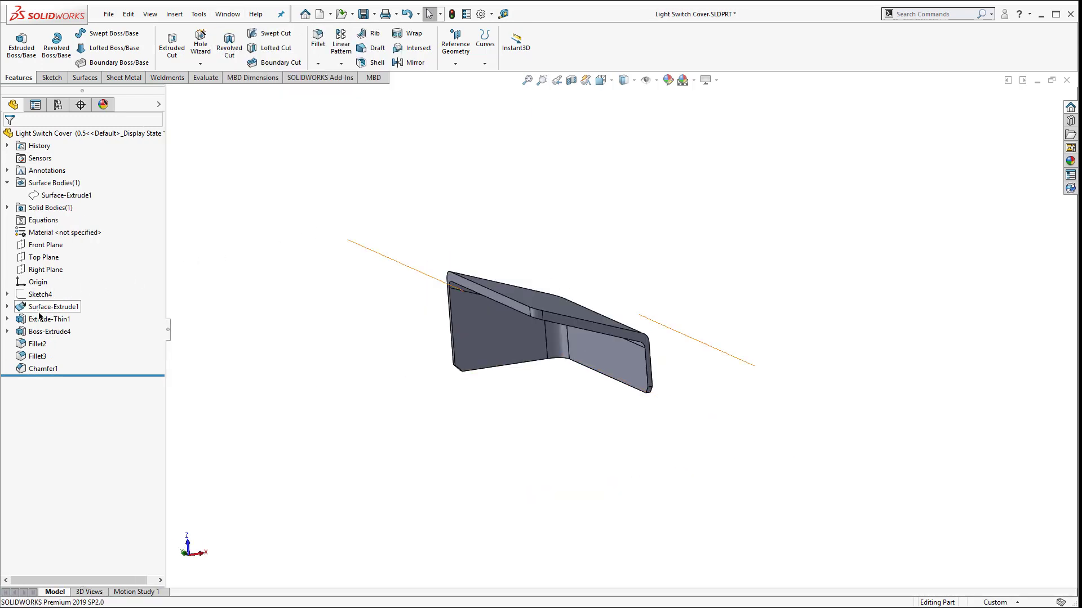
{"action": "middle_click_drag", "start_coordinate": [311, 298], "coordinate": [370, 311]}
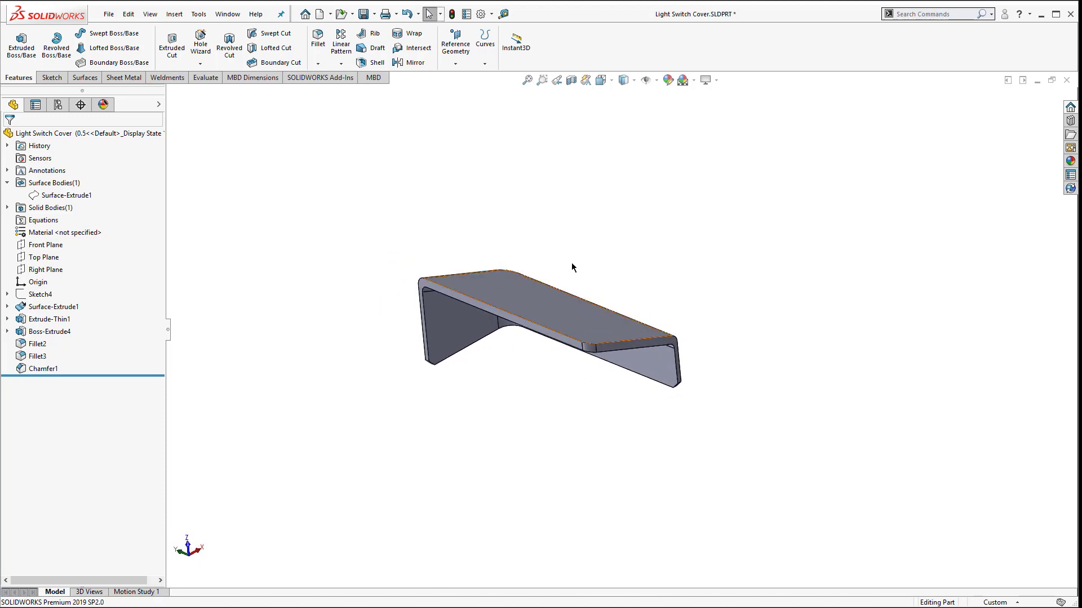
{"action": "middle_click_drag", "start_coordinate": [542, 313], "coordinate": [535, 353]}
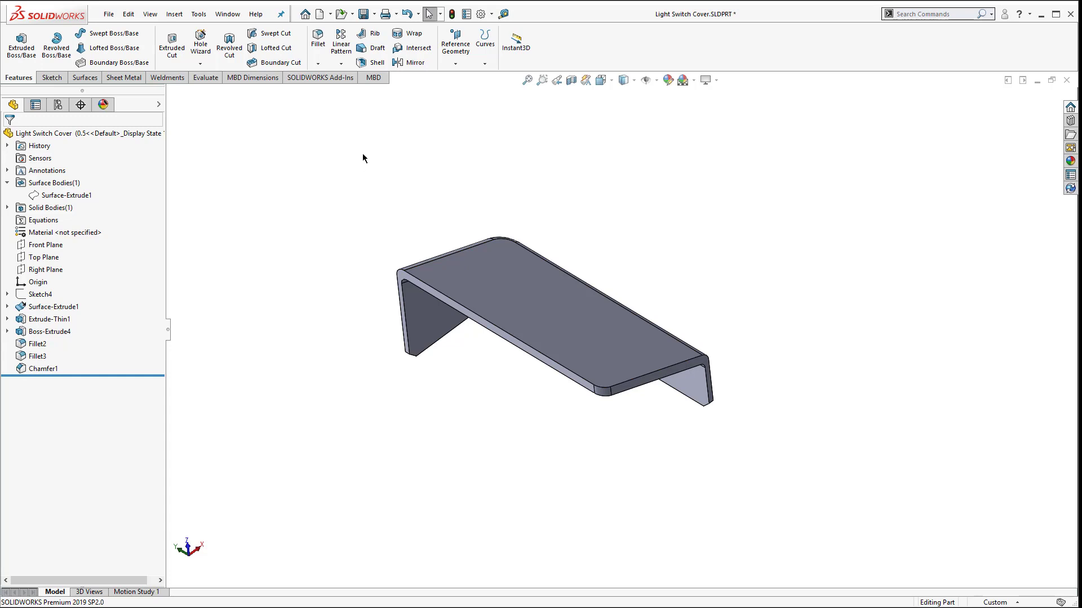
{"action": "middle_click_drag", "start_coordinate": [383, 181], "coordinate": [345, 263]}
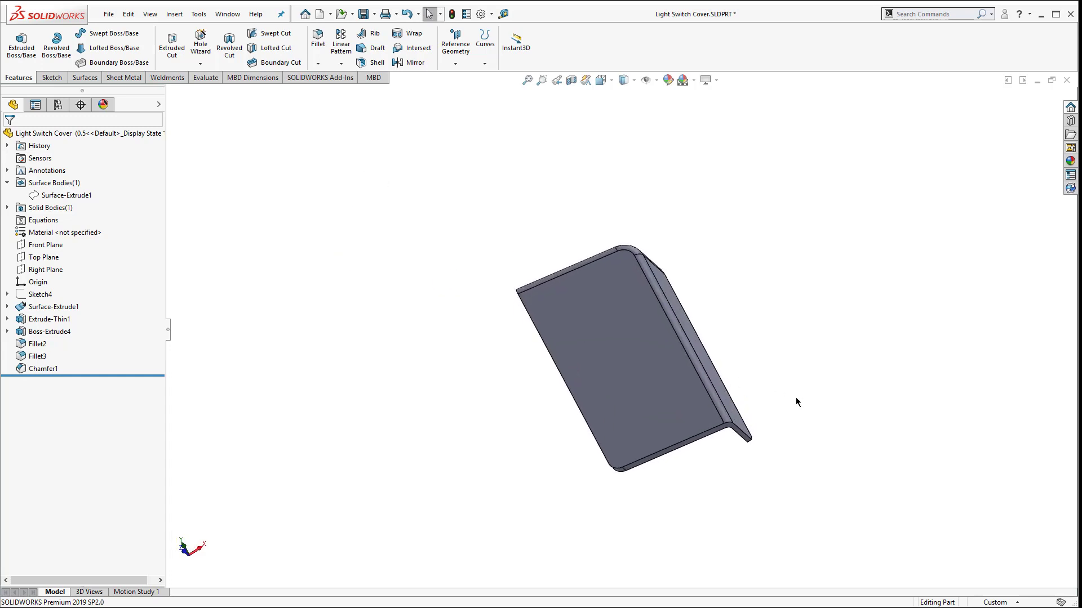
{"action": "left_click", "coordinate": [57, 105]}
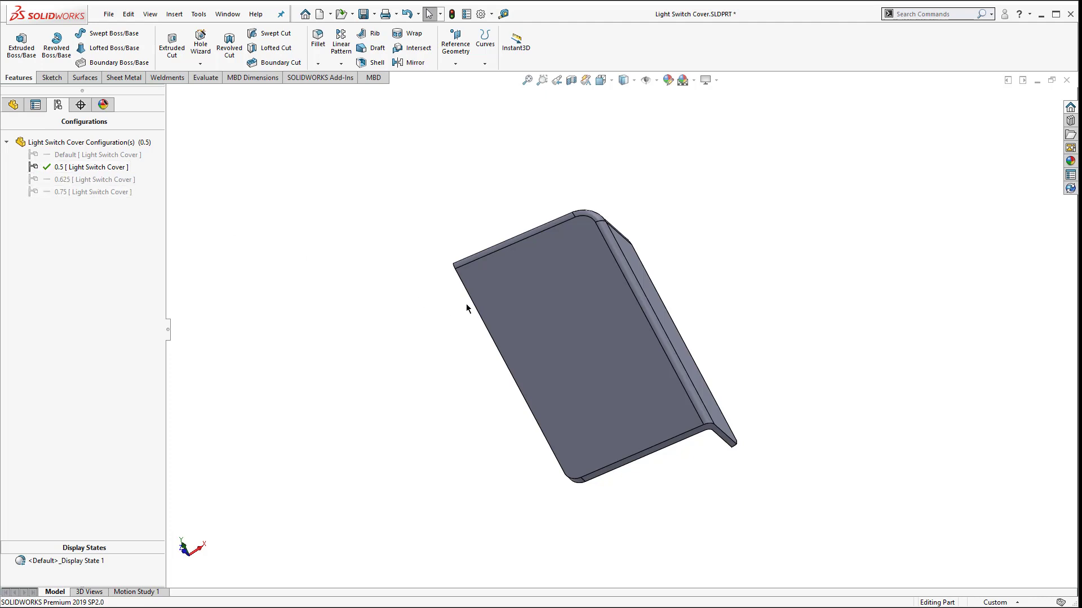
Activate the 0.625 configuration, then the 0.75 configuration to lengthen the cover.
{"action": "double_click", "coordinate": [38, 180]}
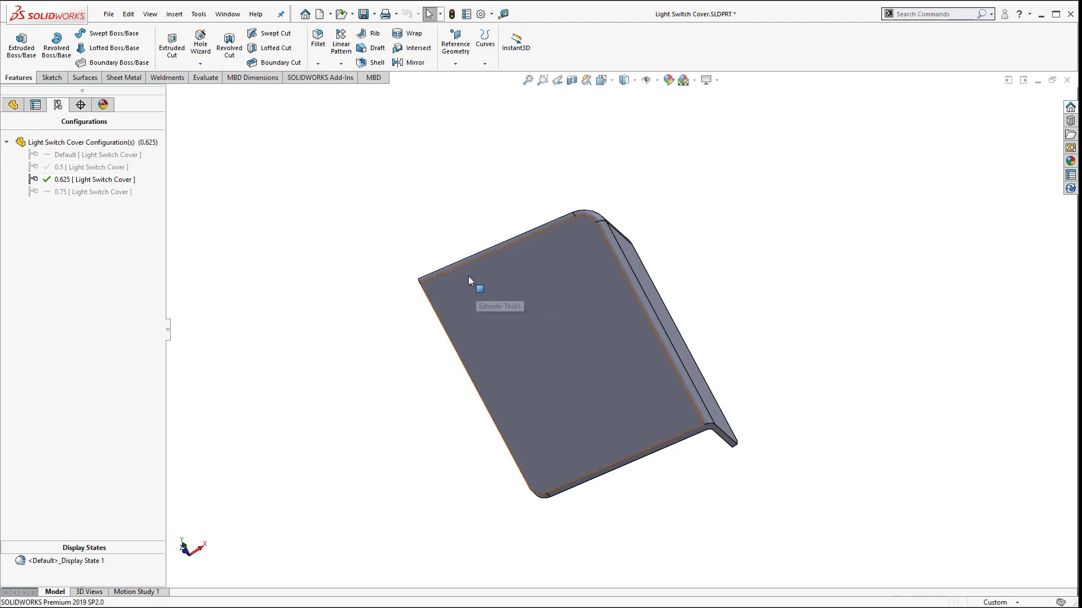
{"action": "double_click", "coordinate": [45, 193]}
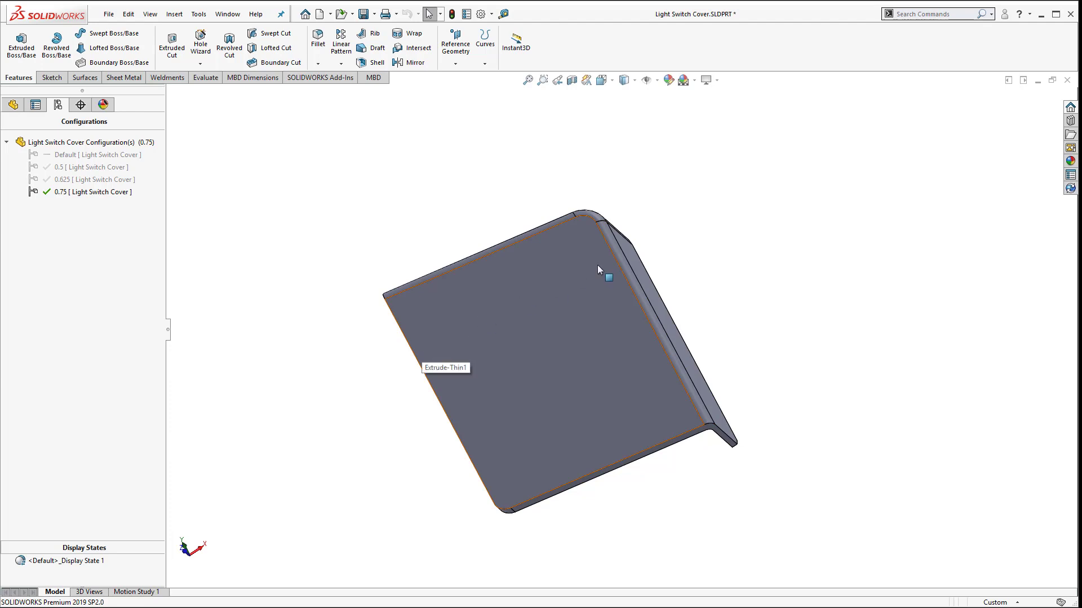
{"action": "middle_click_drag", "start_coordinate": [508, 277], "coordinate": [465, 335]}
Show Sketch4's wall-plate photo behind the cover again.
{"action": "left_click", "coordinate": [13, 105]}
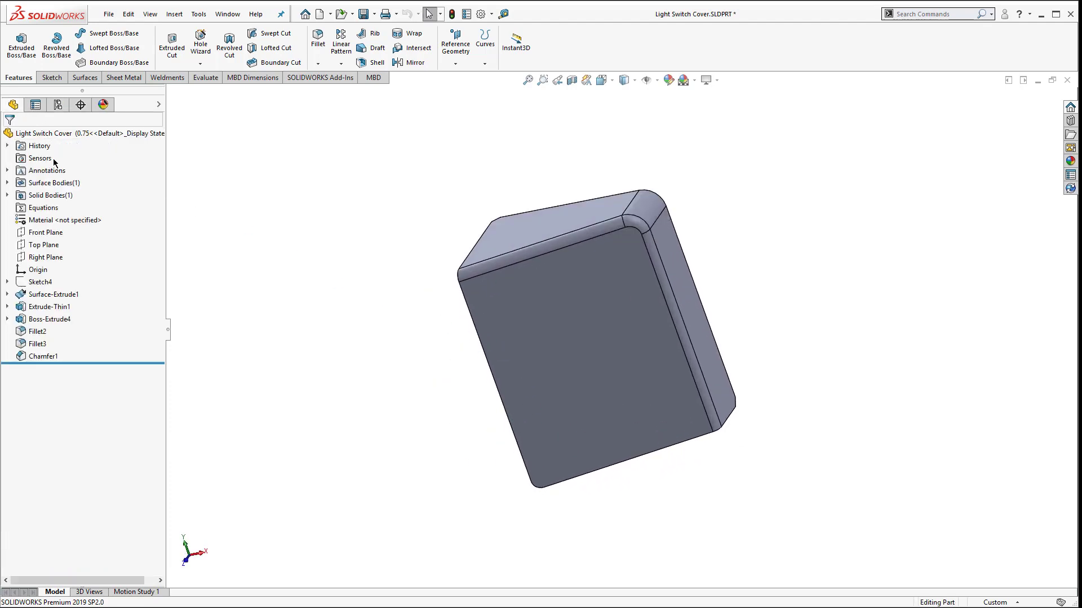
{"action": "right_click", "coordinate": [38, 282]}
{"action": "left_click", "coordinate": [45, 248]}
Compare the 0.625 and 0.75 cover lengths against the photo, finishing on 0.75 zoomed to fit.
{"action": "scroll", "coordinate": [522, 273], "scroll_direction": "up", "scroll_amount": 5}
{"action": "mouse_move", "coordinate": [552, 237]}
{"action": "middle_mouse_down"}
{"action": "mouse_move", "coordinate": [584, 199]}
{"action": "mouse_move", "coordinate": [556, 210]}
{"action": "middle_mouse_up"}
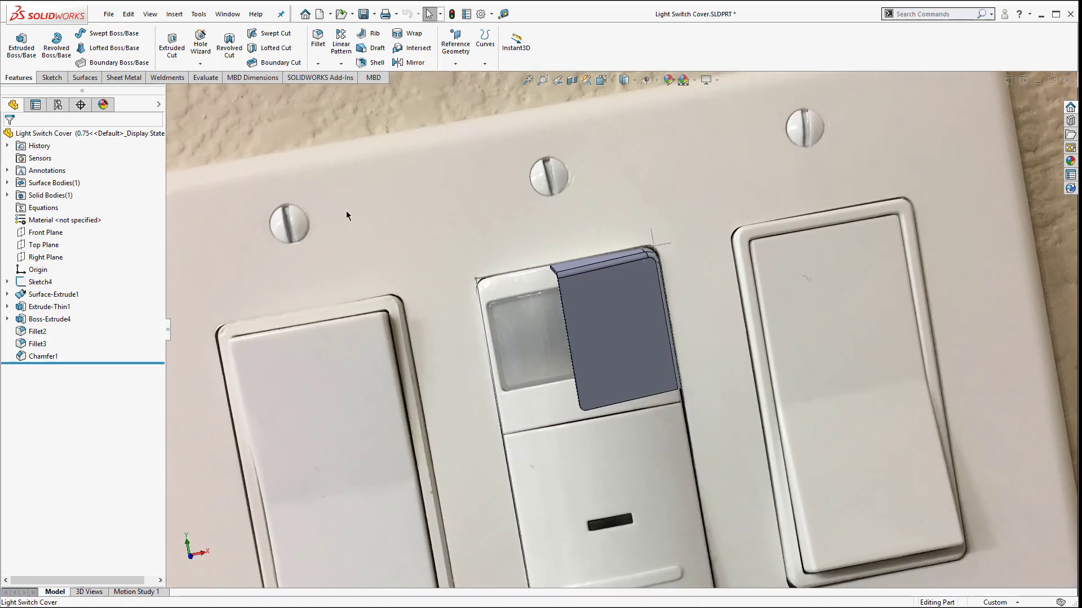
{"action": "left_click", "coordinate": [60, 105]}
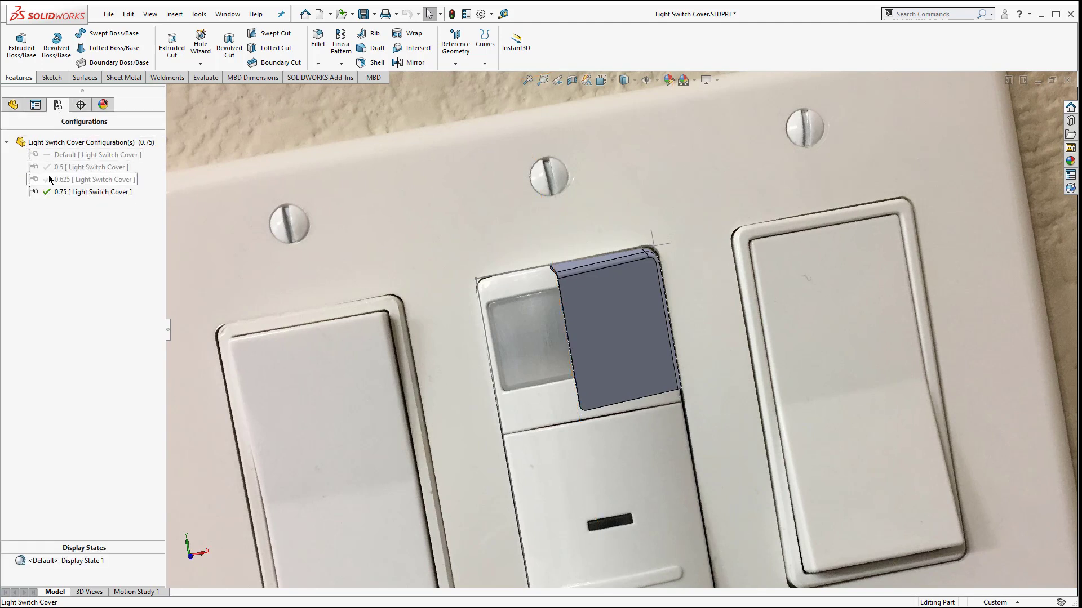
{"action": "double_click", "coordinate": [49, 178]}
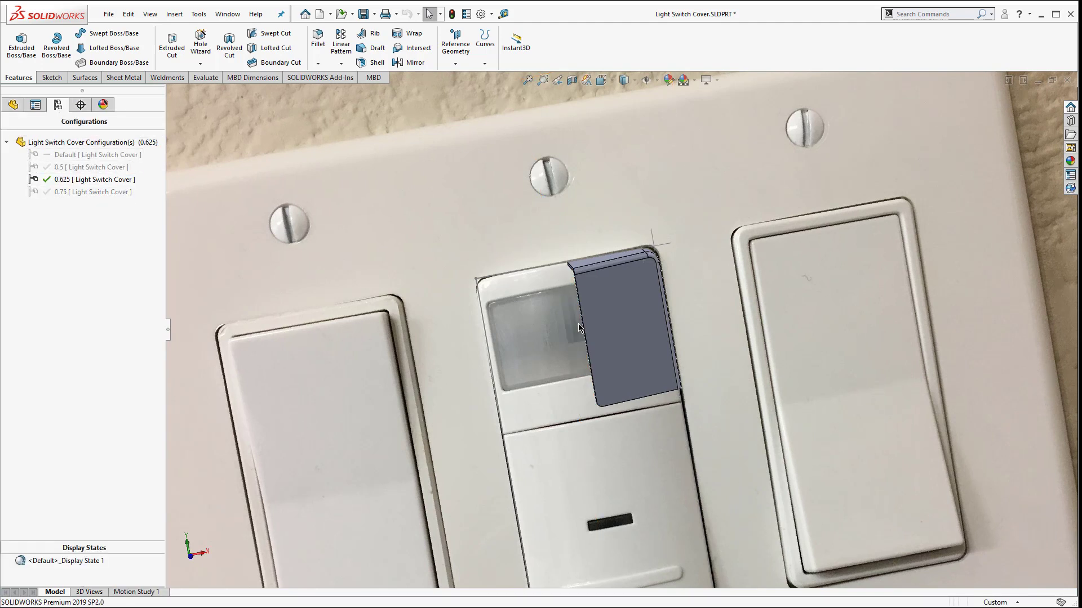
{"action": "double_click", "coordinate": [52, 193]}
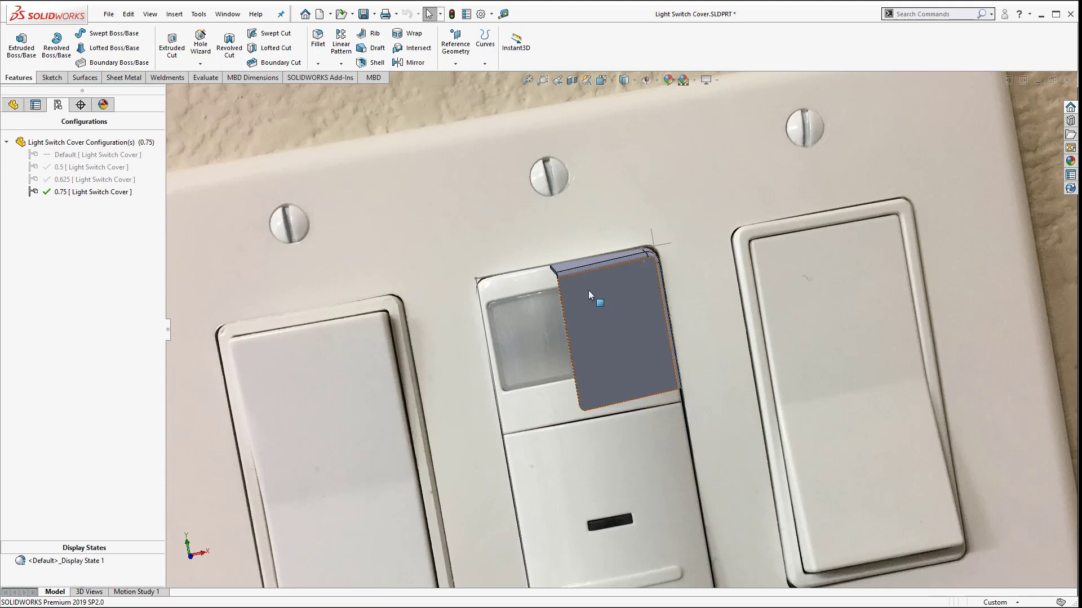
{"action": "key", "text": "f"}
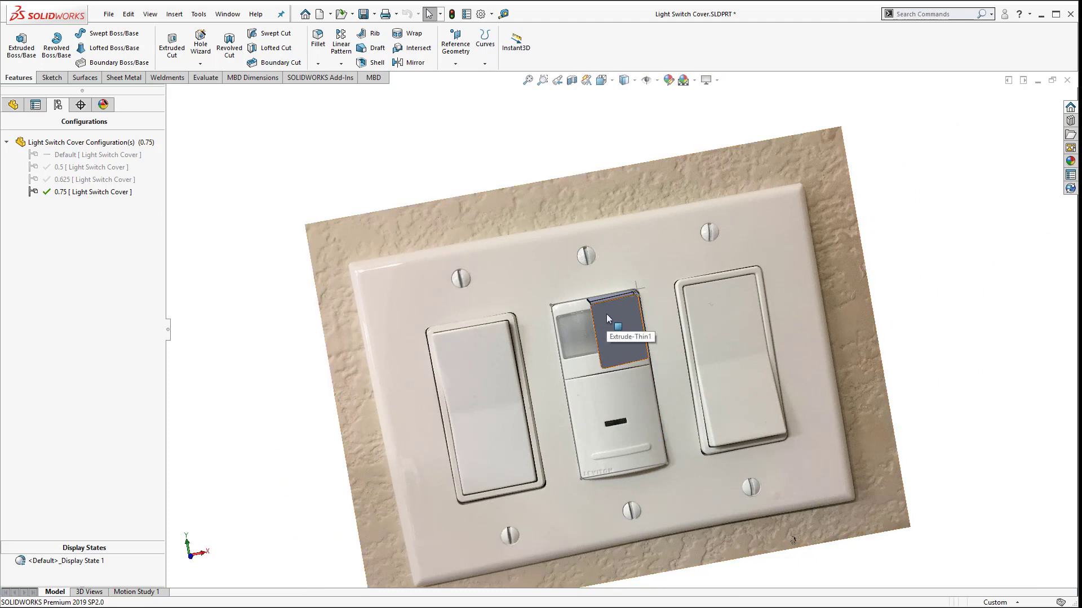
Return to the feature tree and tilt the view to see the 0.75 cover over the sensor switch.
{"action": "scroll", "coordinate": [550, 322], "scroll_direction": "up", "scroll_amount": 2}
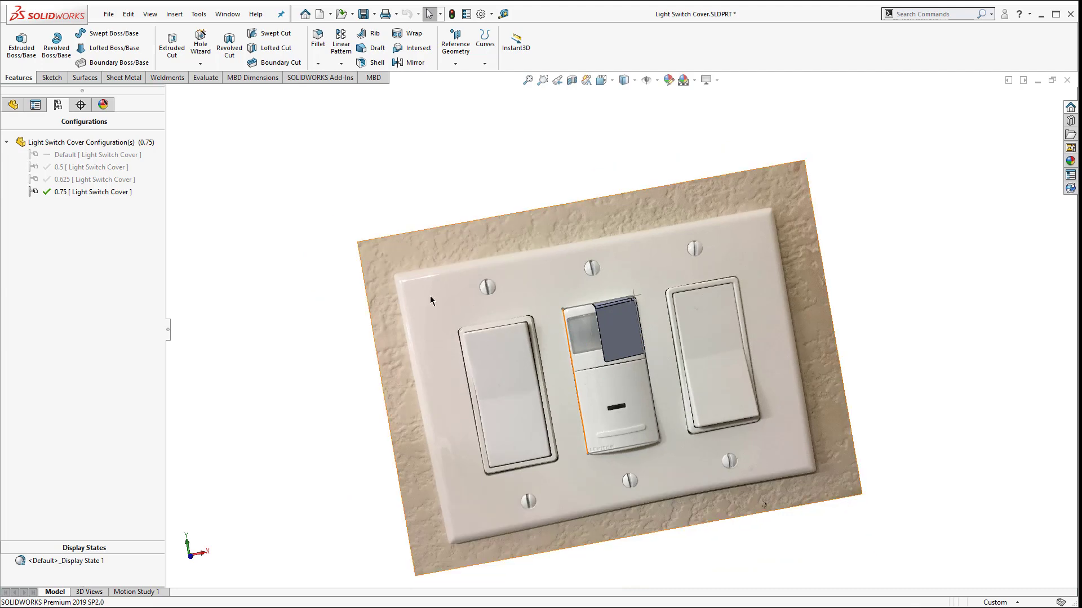
{"action": "left_click", "coordinate": [13, 105]}
{"action": "scroll", "coordinate": [630, 386], "scroll_direction": "up", "scroll_amount": 1}
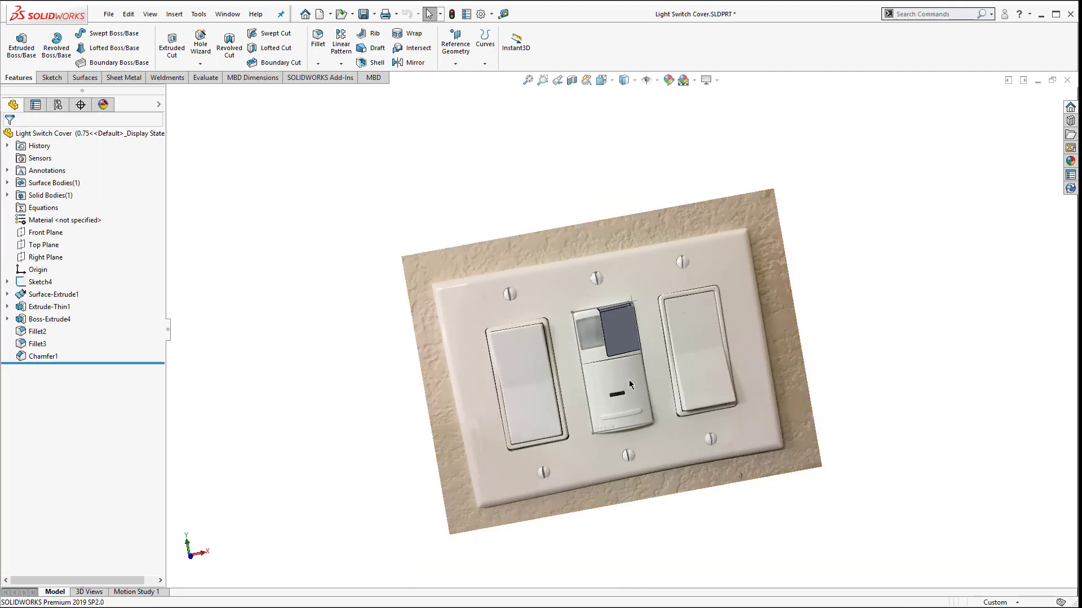
{"action": "scroll", "coordinate": [631, 385], "scroll_direction": "down", "scroll_amount": 2}
{"action": "middle_click_drag", "start_coordinate": [640, 394], "coordinate": [593, 255]}
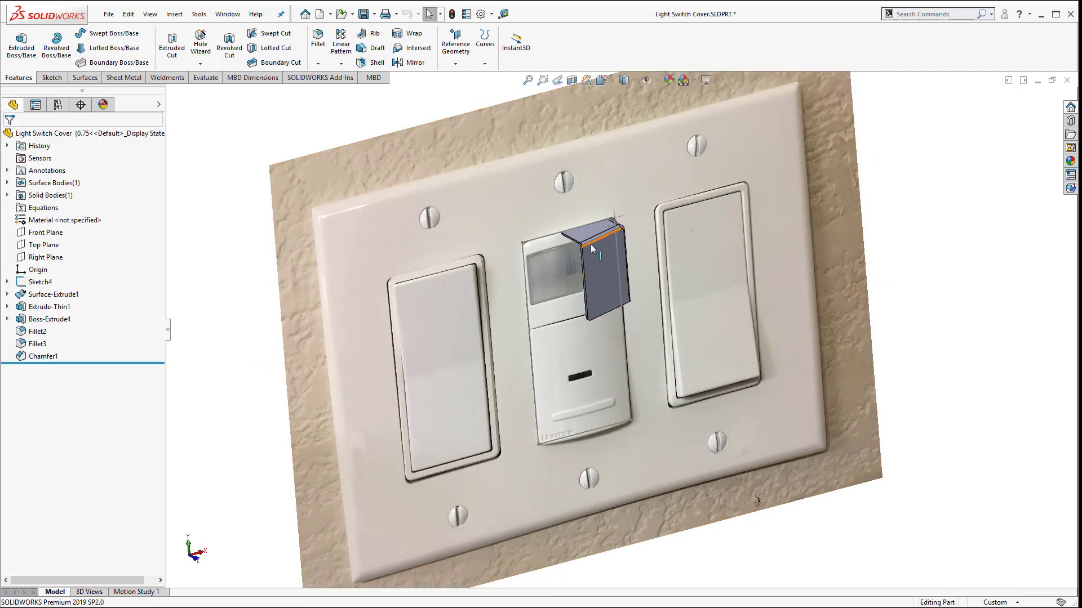